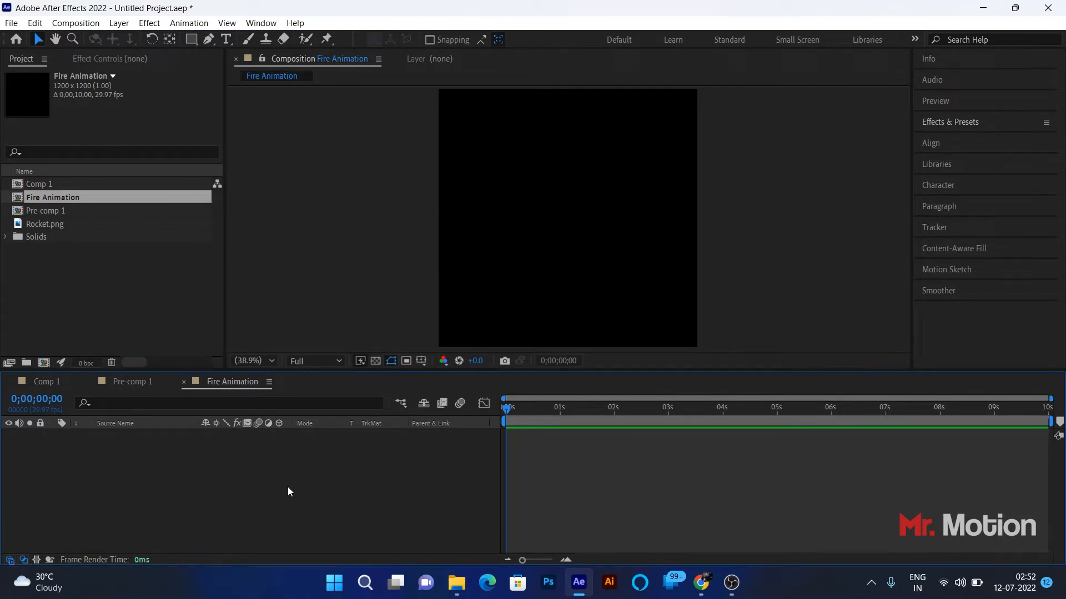
- Create a new black solid layer in the Fire Animation composition, keeping the default 1200 × 1200 px size
click(135, 294)
click(247, 488)
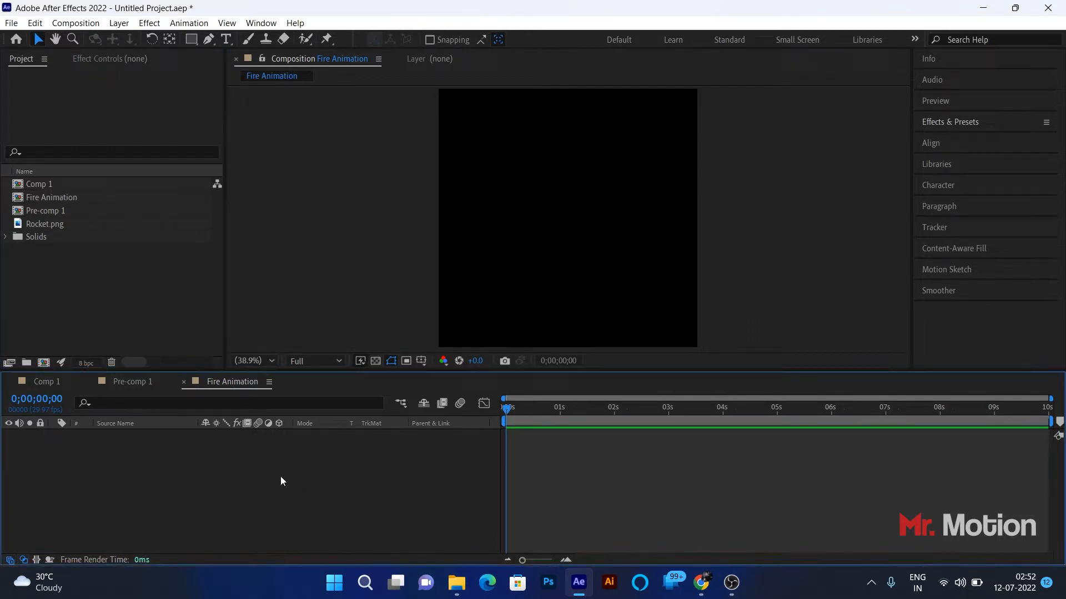
right_click(307, 470)
mouse_move(343, 311)
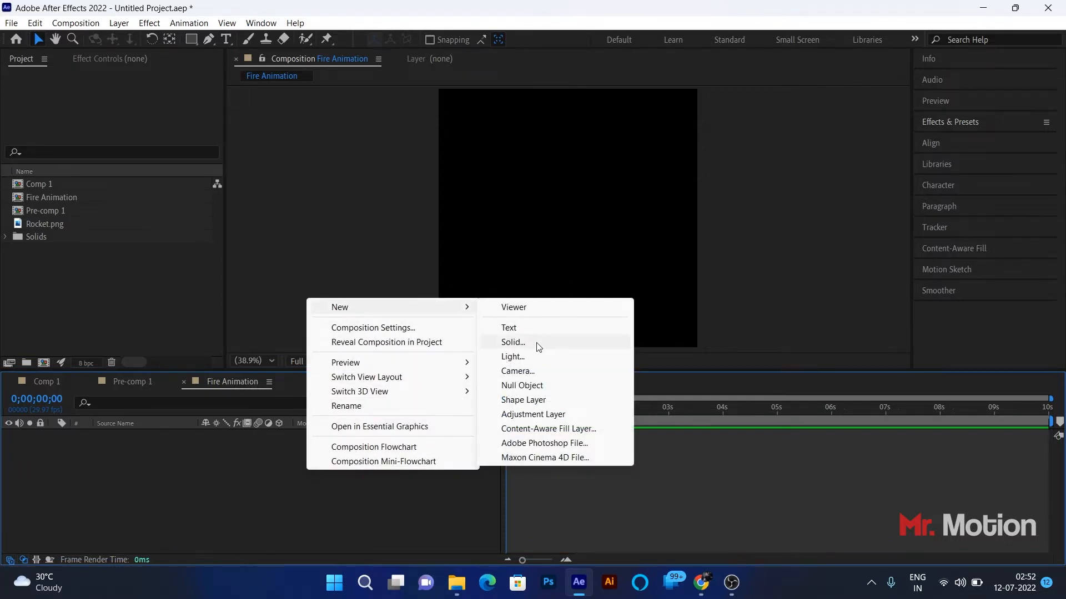
click(536, 342)
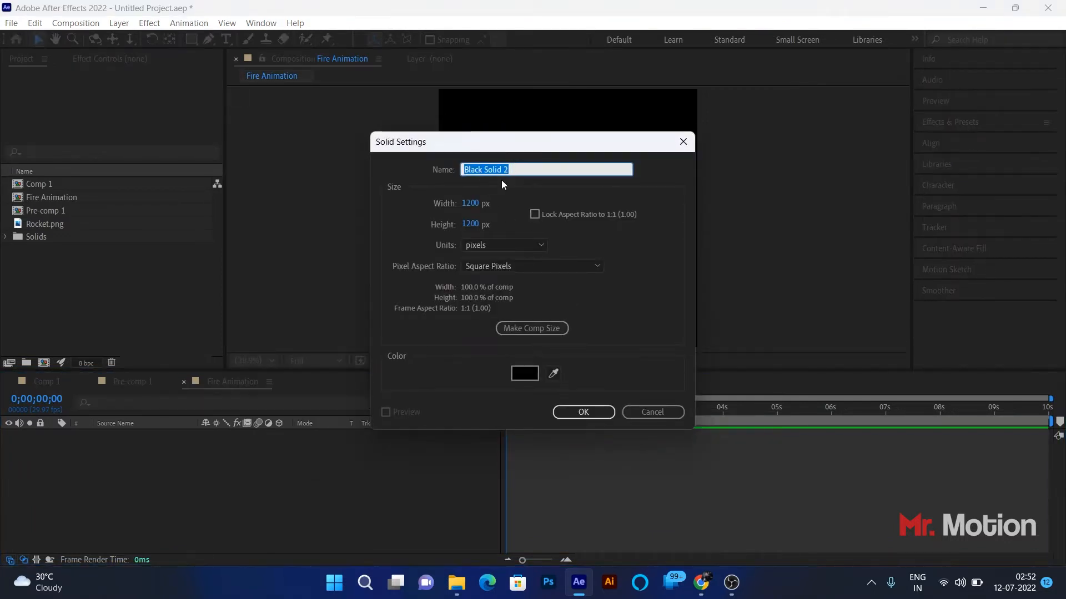
click(586, 413)
- Rename the new solid layer as Flame
click(142, 437)
key(Return)
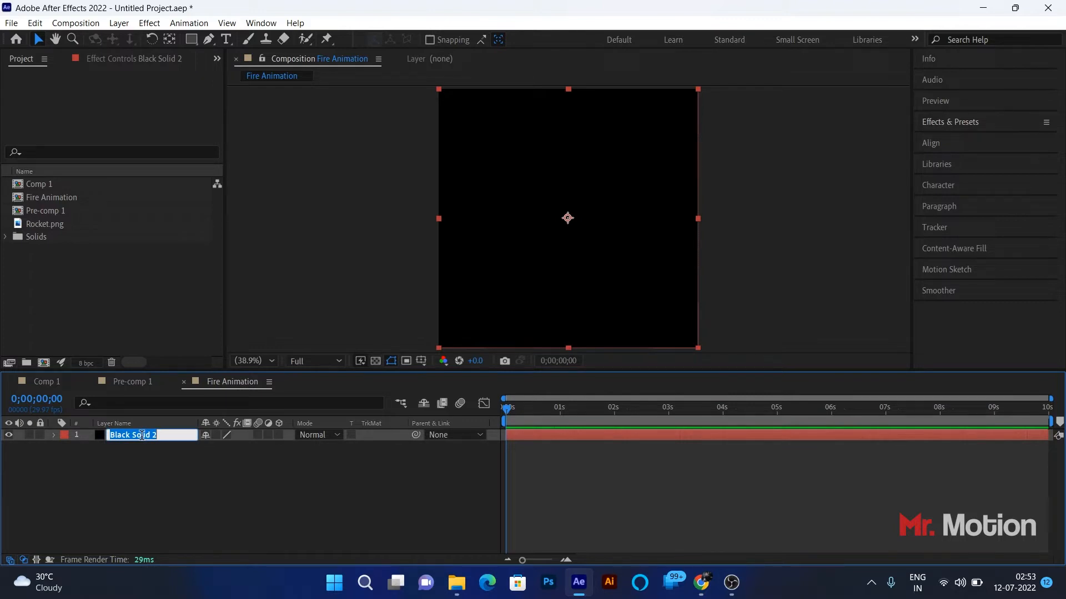
text(Fi)
key(BackSpace)
key(BackSpace)
text(Flame)
click(139, 481)
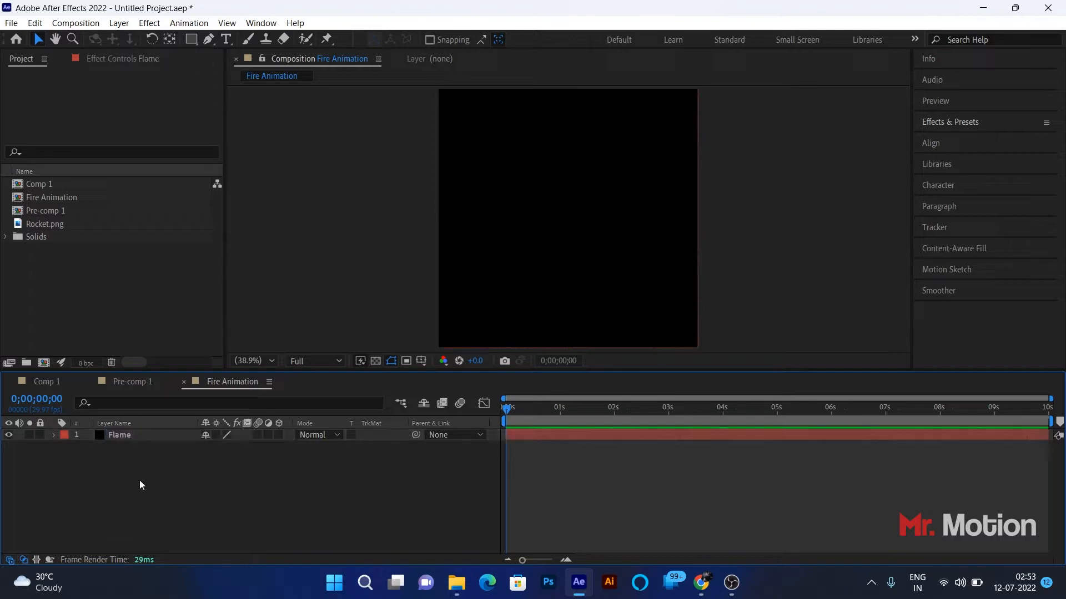
- Find CC Particle Systems II, apply it to the Flame layer, and move the current time to about 0;00;02;08
click(158, 435)
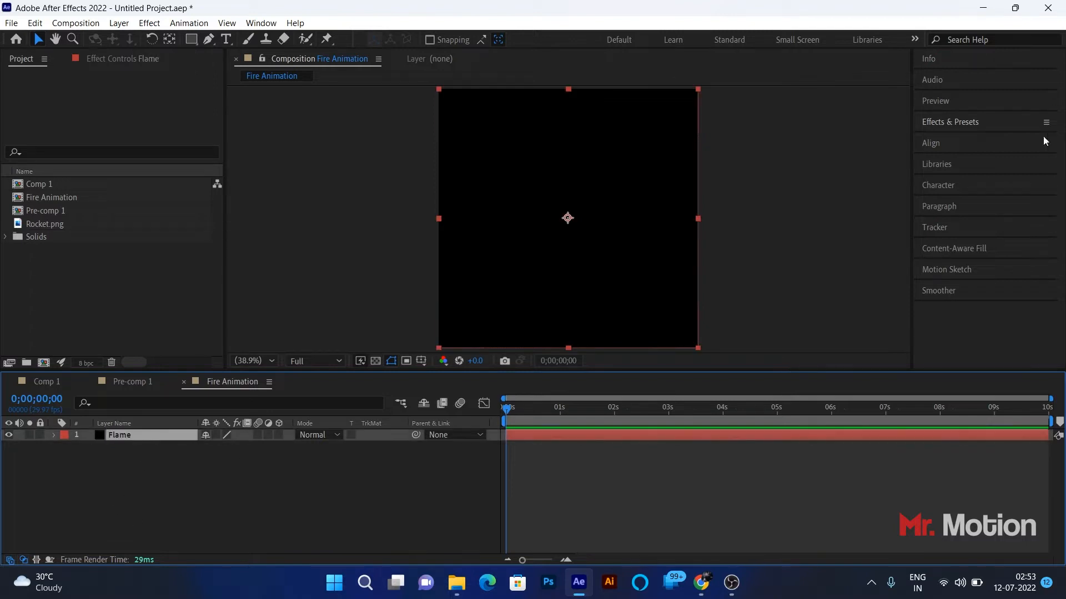
click(958, 121)
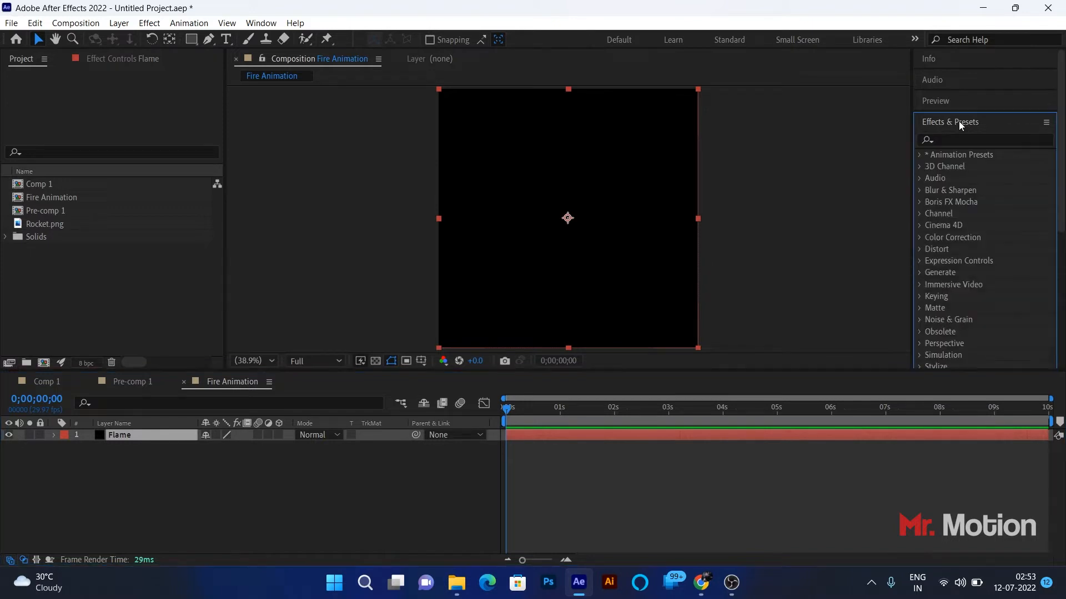
click(952, 139)
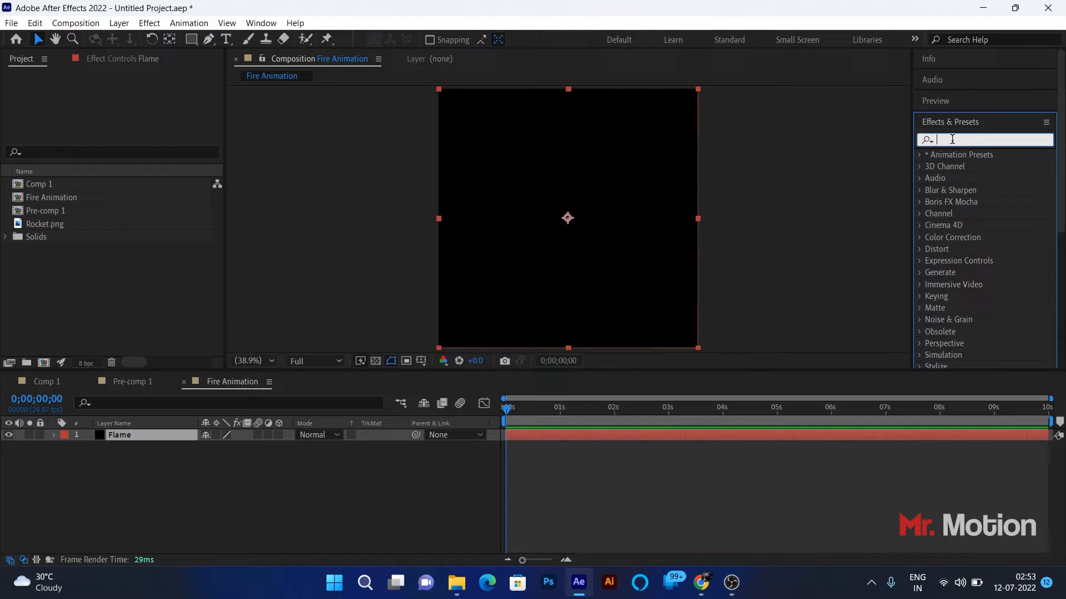
text(syste)
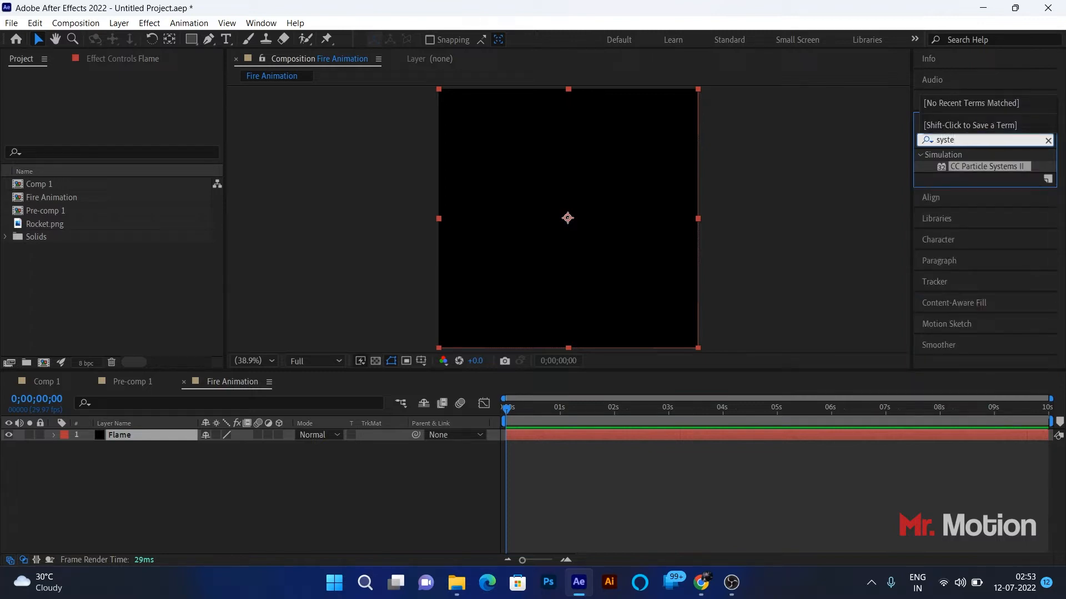
click(990, 165)
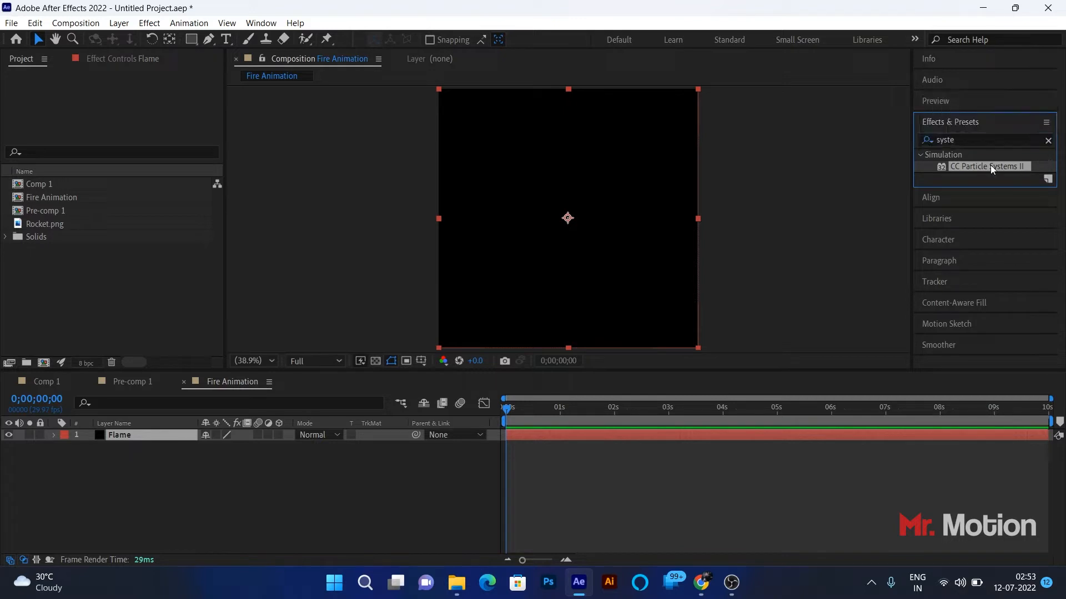
drag(1006, 164, 148, 438)
drag(538, 411, 629, 409)
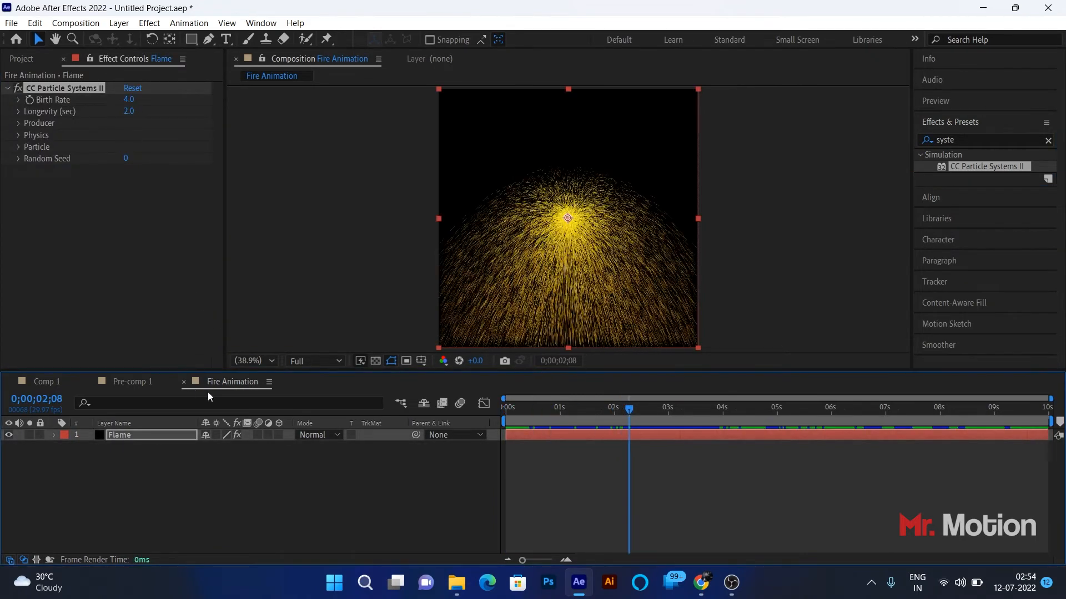
- Set the particle system's physics animation to Vortex
click(17, 123)
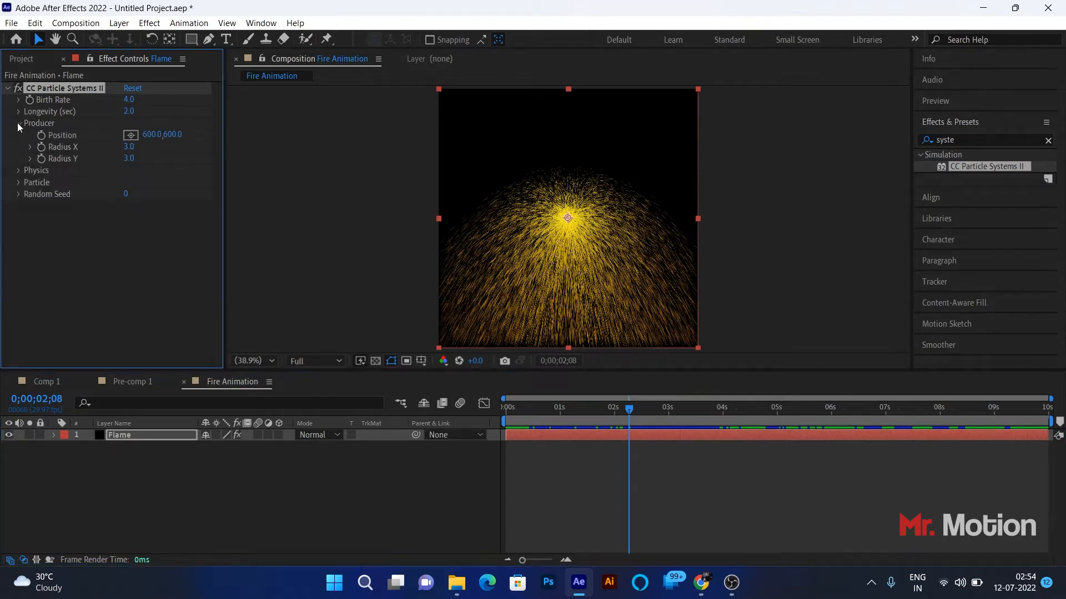
click(18, 122)
click(19, 136)
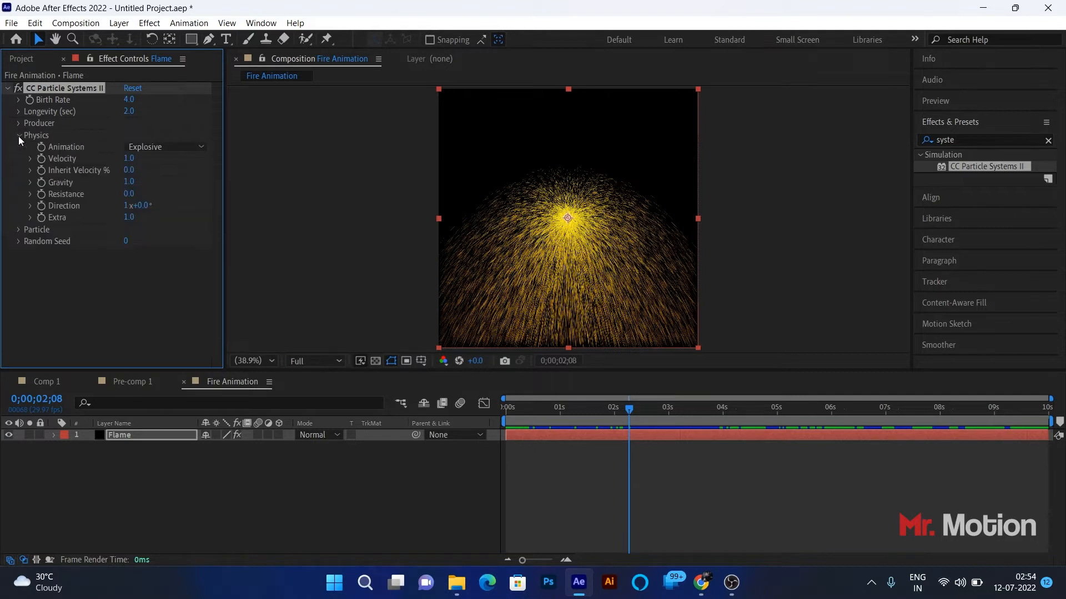
click(149, 146)
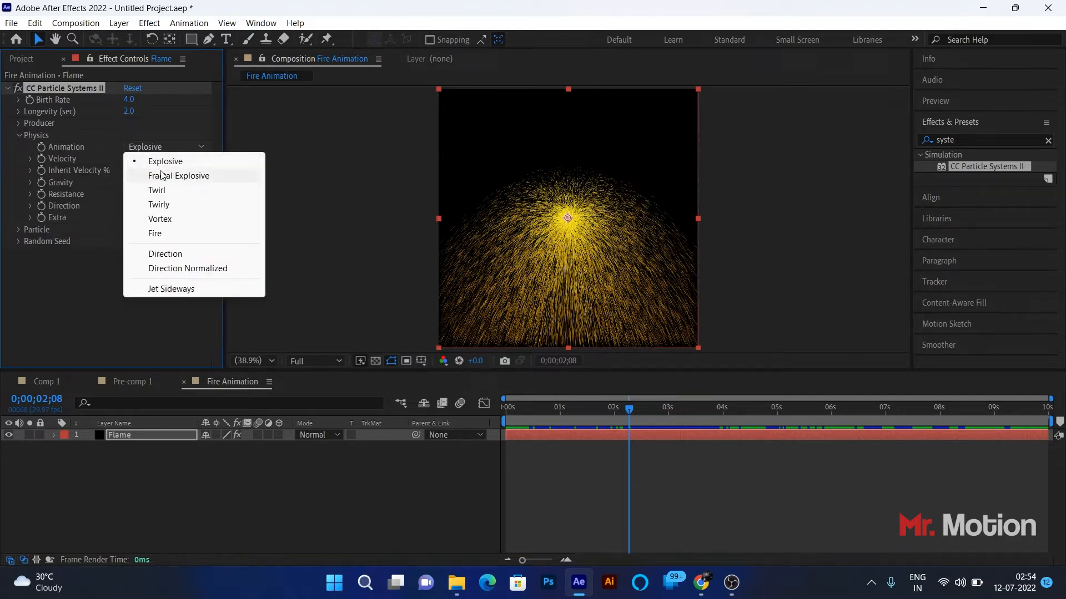
click(166, 218)
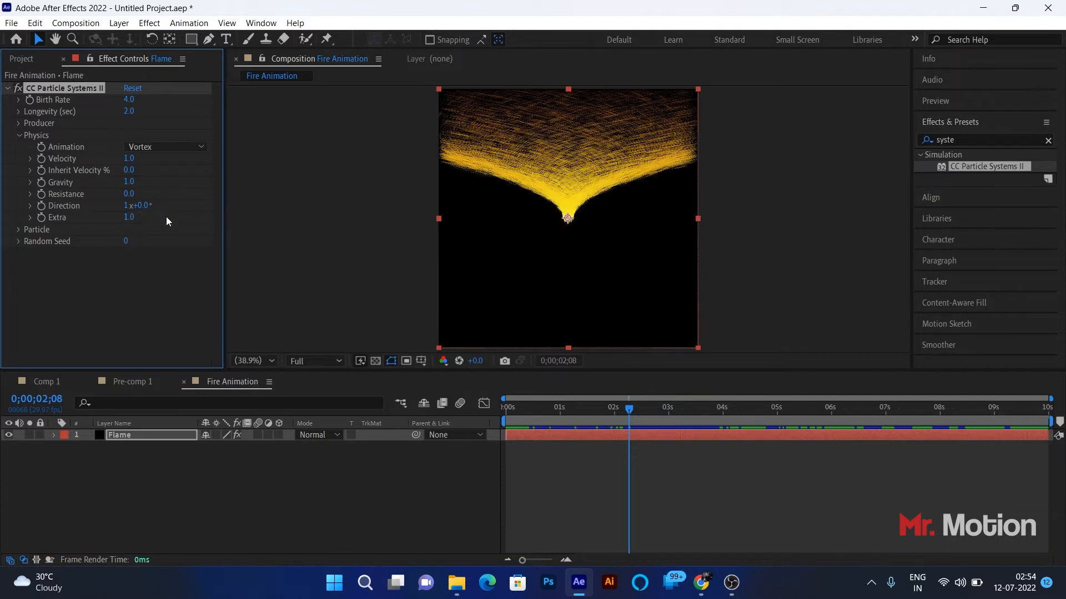
- Set the particle velocity to 1.5 and the gravity to 0
click(129, 158)
text(1.5)
key(Return)
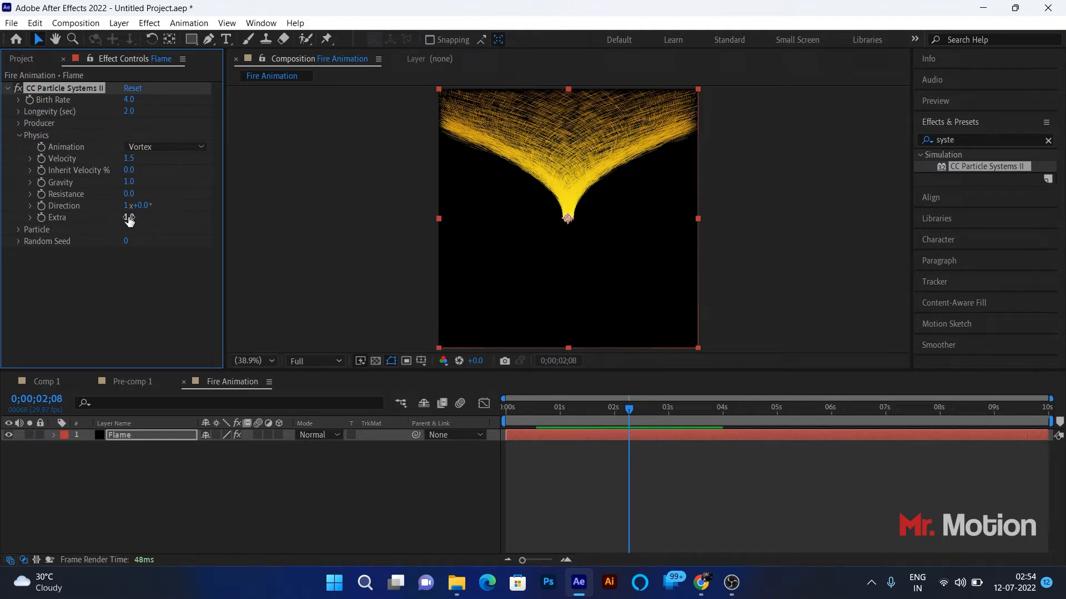
click(129, 182)
text(0)
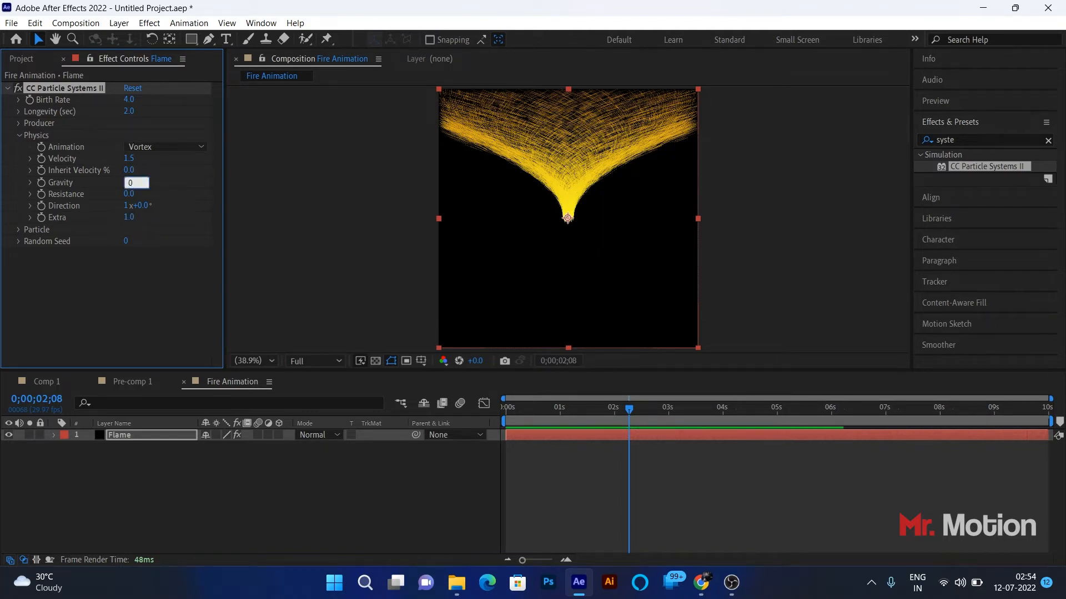
key(Return)
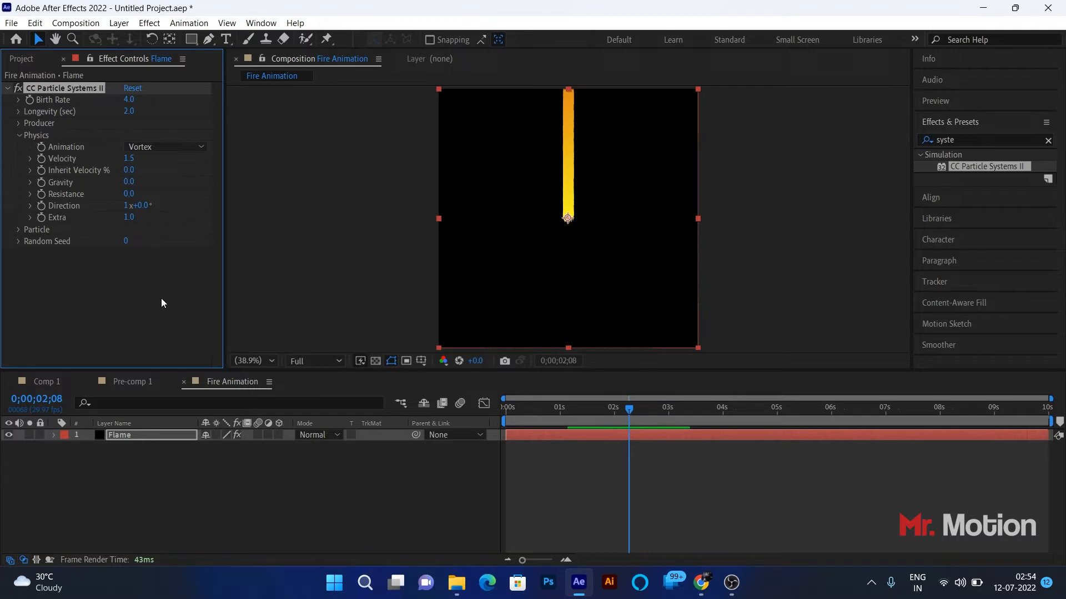
- Change the particle type to Shaded Sphere
click(19, 229)
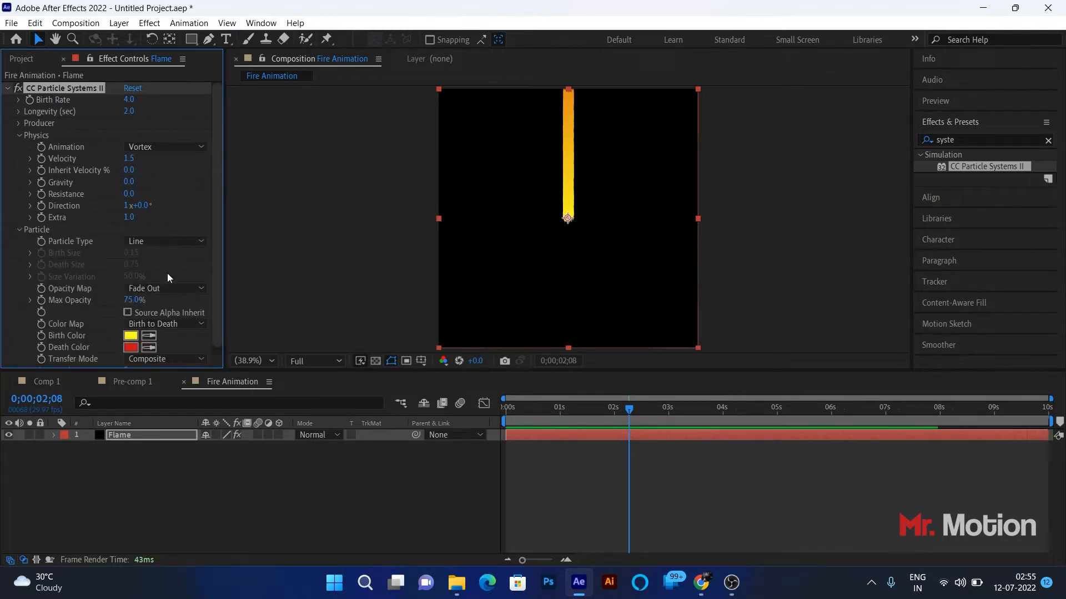
click(151, 241)
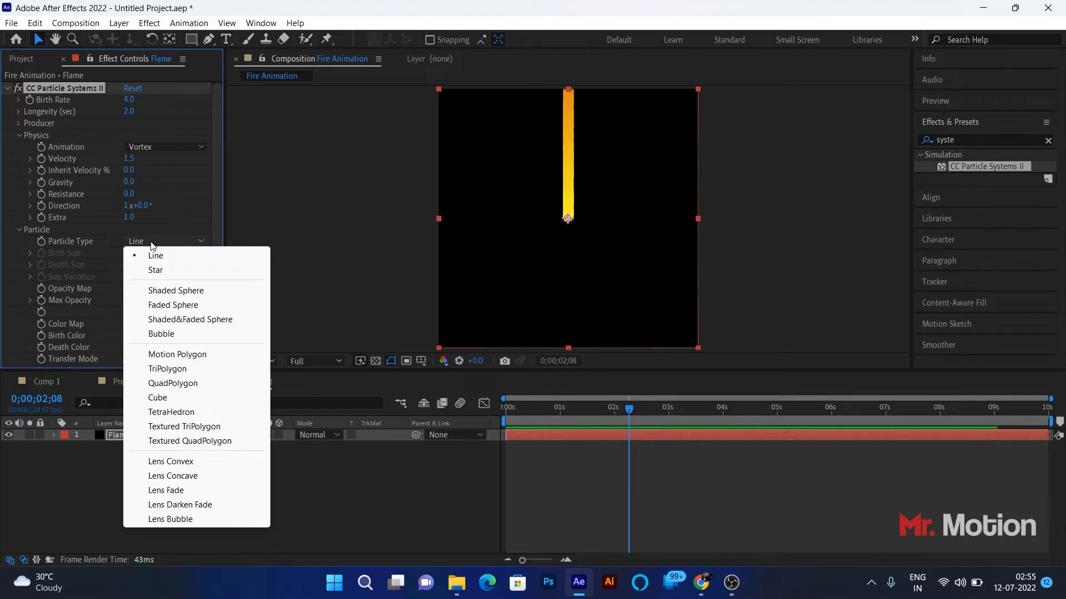
click(183, 289)
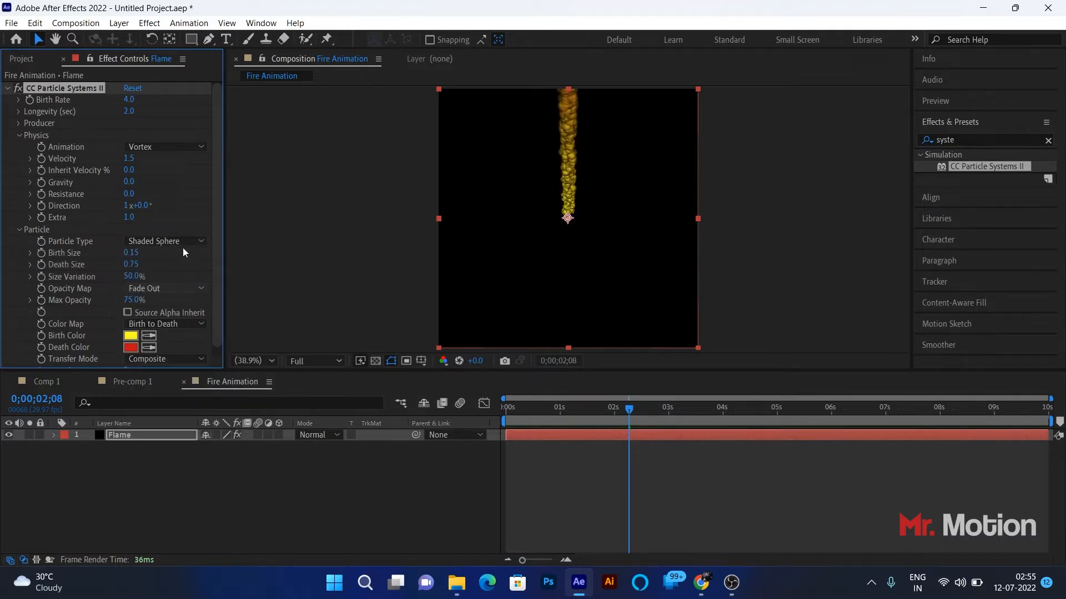
- Set the particles' birth size to 0.6 and death size to 0.2
click(130, 253)
text(.6)
key(Return)
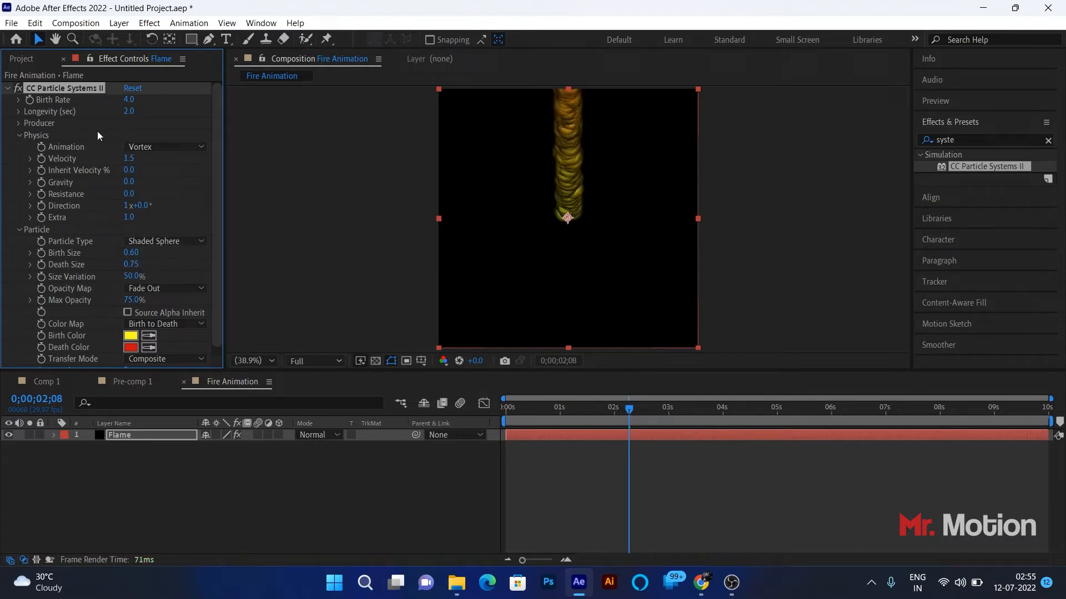
click(131, 264)
text(.2)
key(Return)
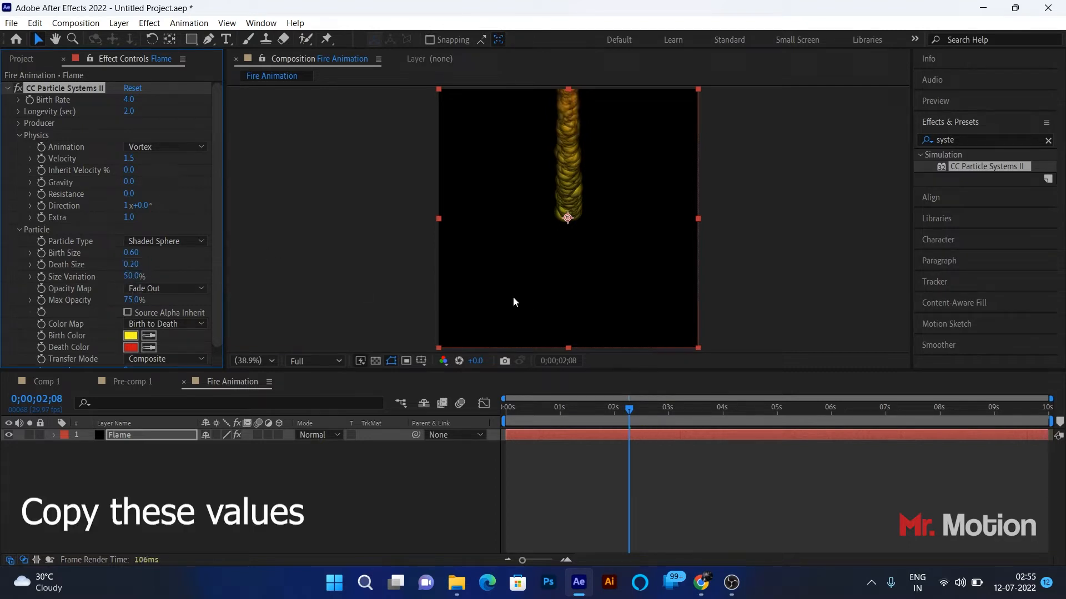
- Reduce the particle longevity to 0.7 seconds and change the particle type to Faded Sphere
mouse_move(630, 412)
mouse_down()
mouse_move(505, 412)
mouse_move(638, 411)
mouse_up()
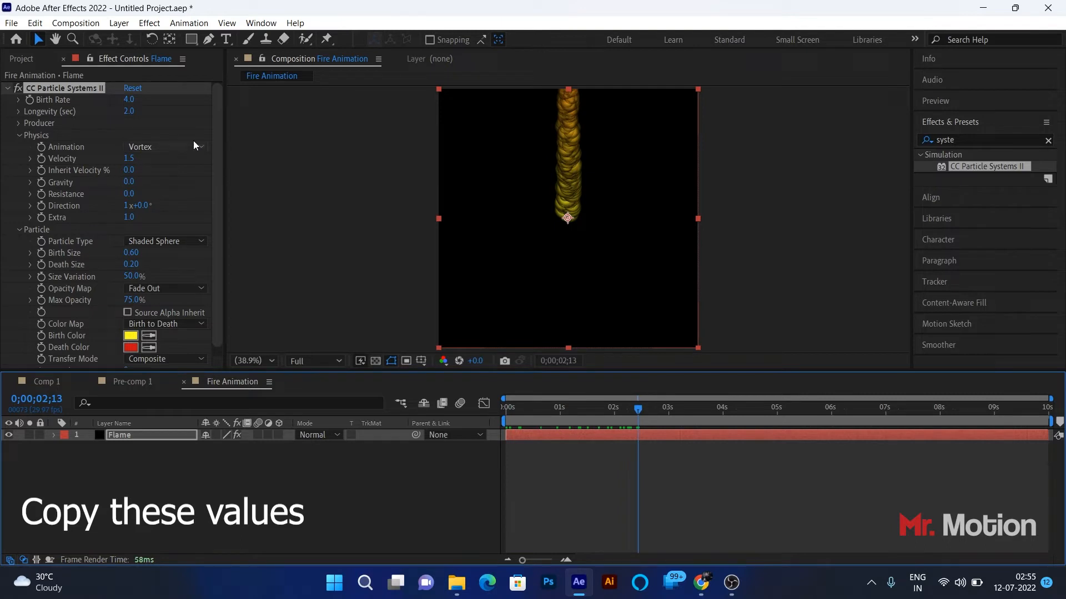
click(19, 111)
drag(117, 131, 64, 135)
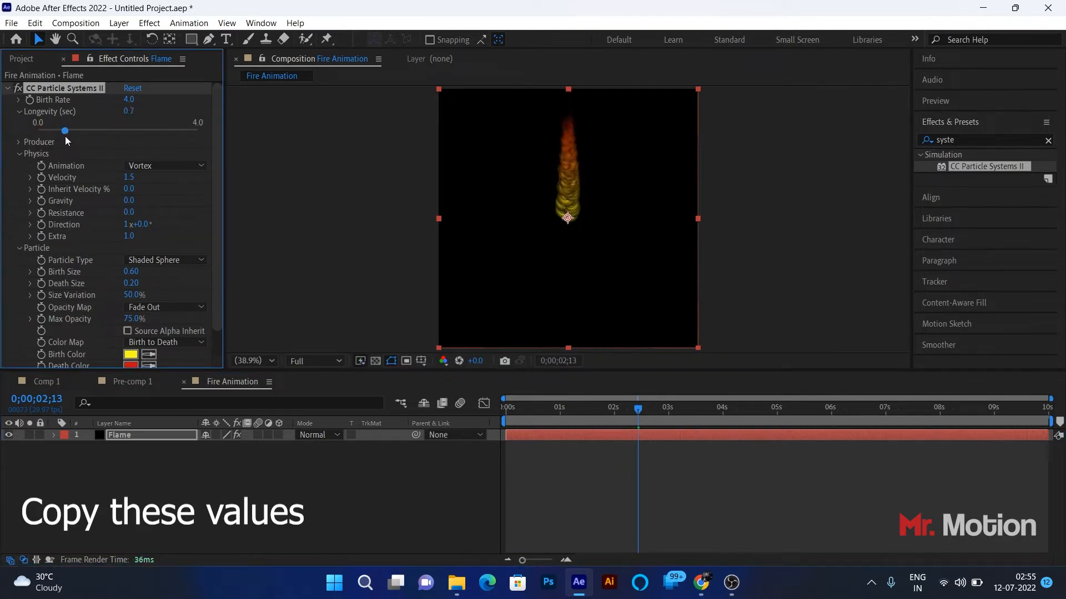
click(183, 261)
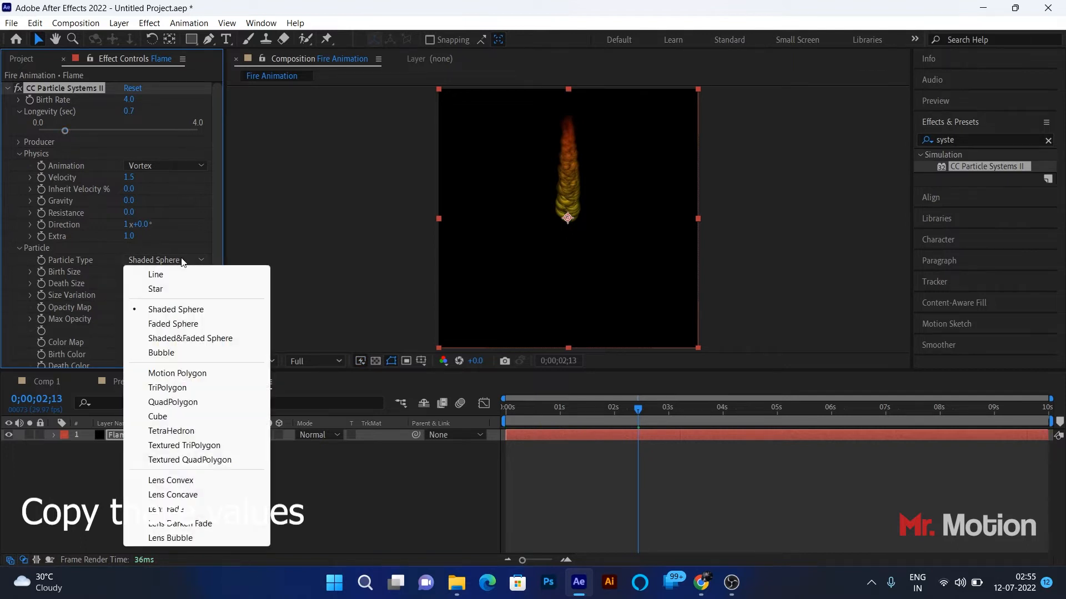
click(183, 323)
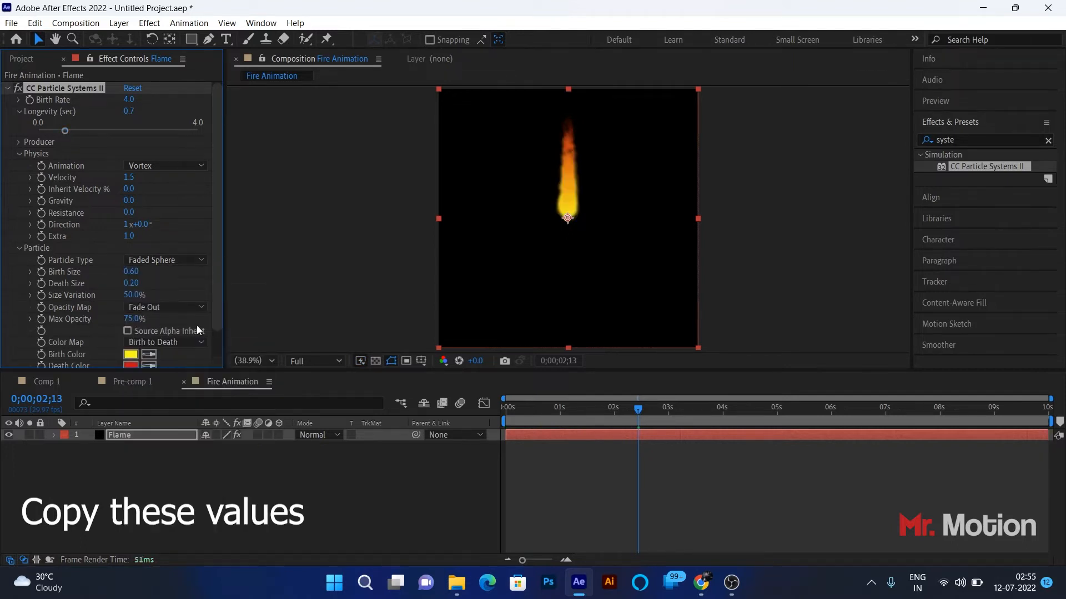
- Preview the flame animation from the first frame
drag(641, 411, 441, 423)
key(space)
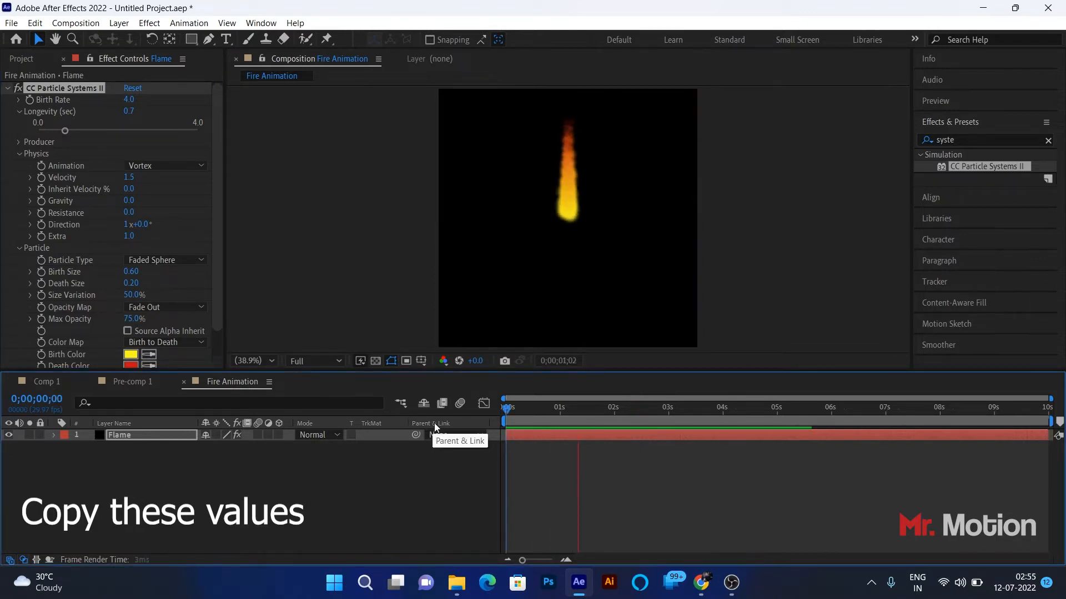
key(space)
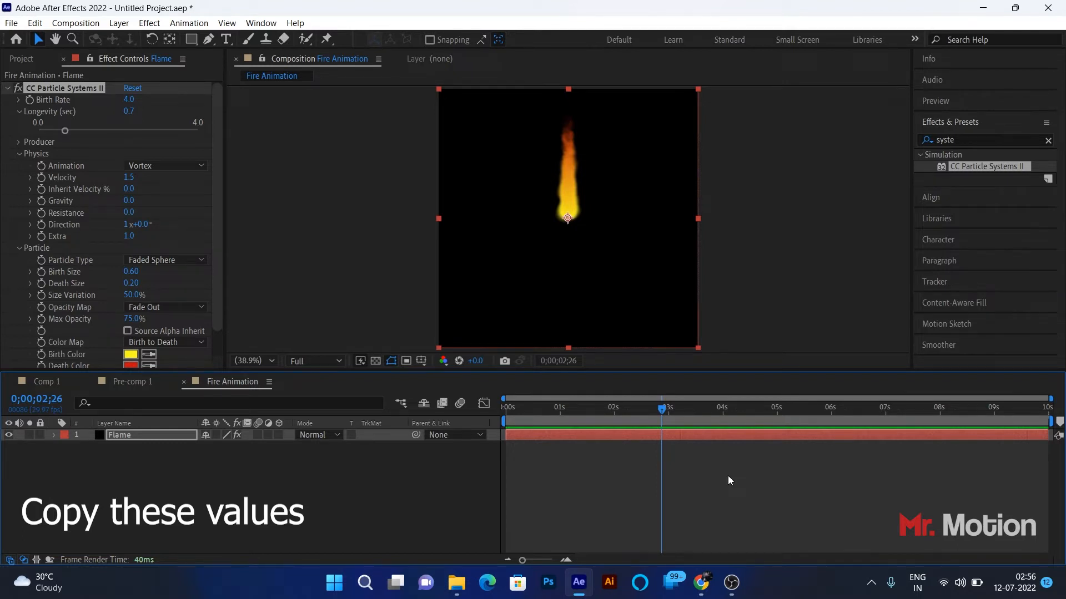
- Lower the particle producer's position to 600, 673 and set its Radius X to 0
click(19, 250)
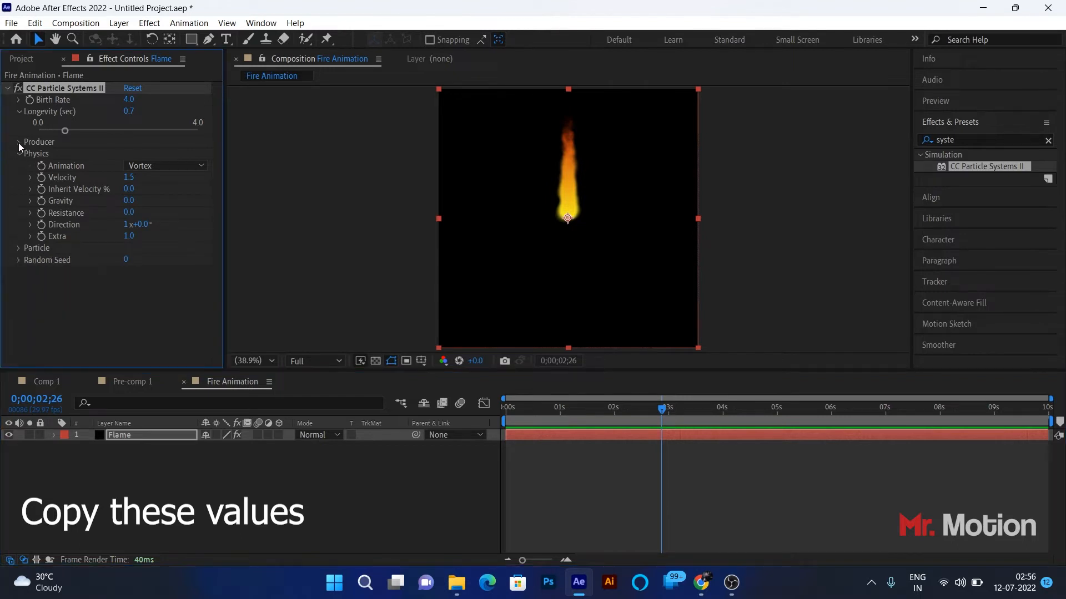
click(18, 142)
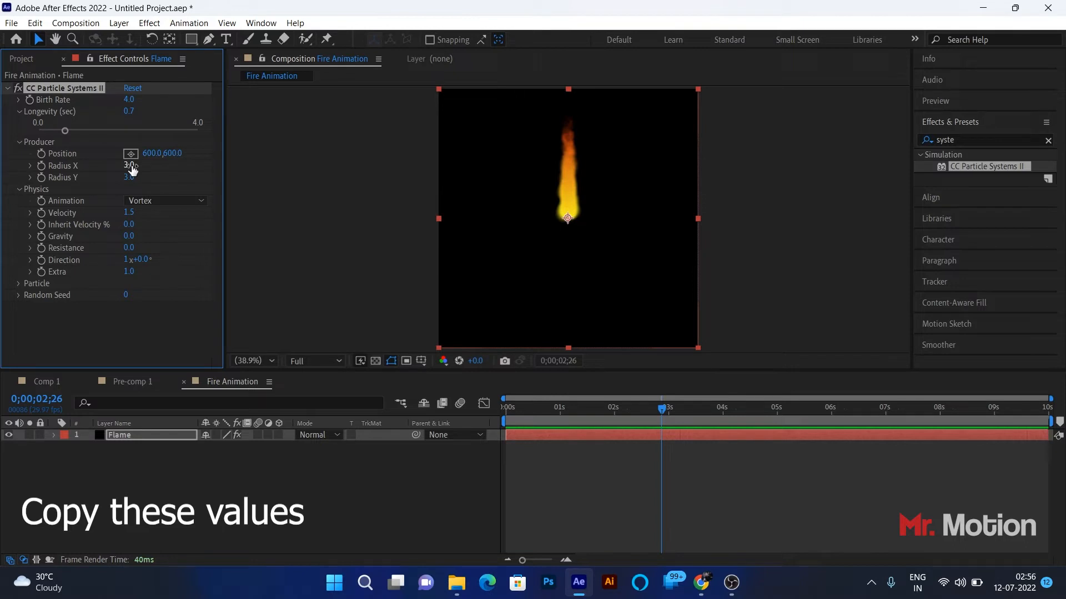
drag(170, 158, 201, 161)
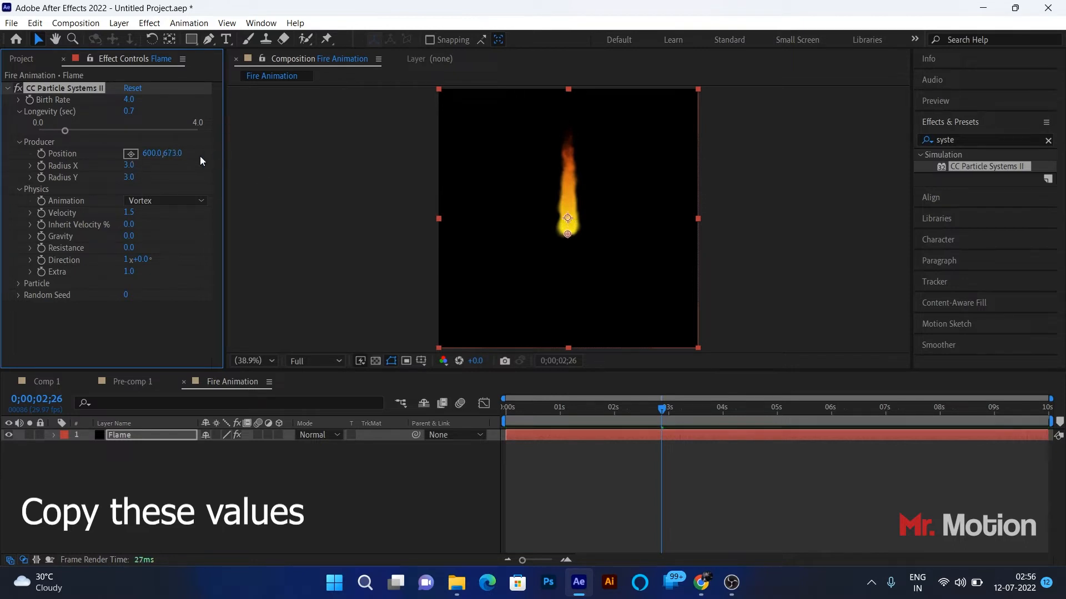
click(129, 166)
text(0)
key(Return)
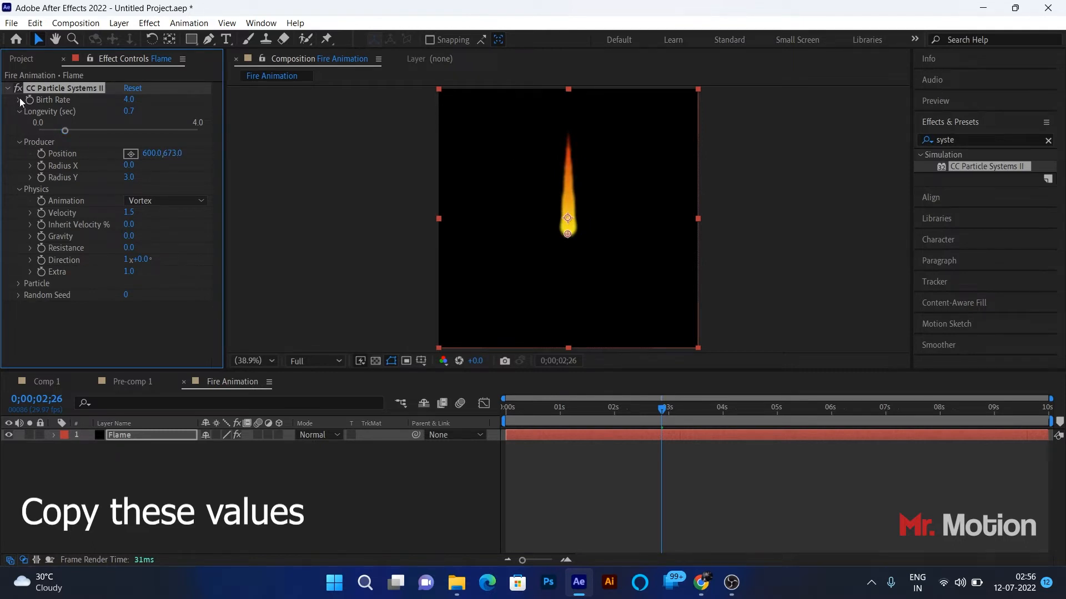
- Set the longevity to 0.5 seconds and the birth rate to 6, and preview the flame from the start
click(128, 111)
text(0.5)
key(Return)
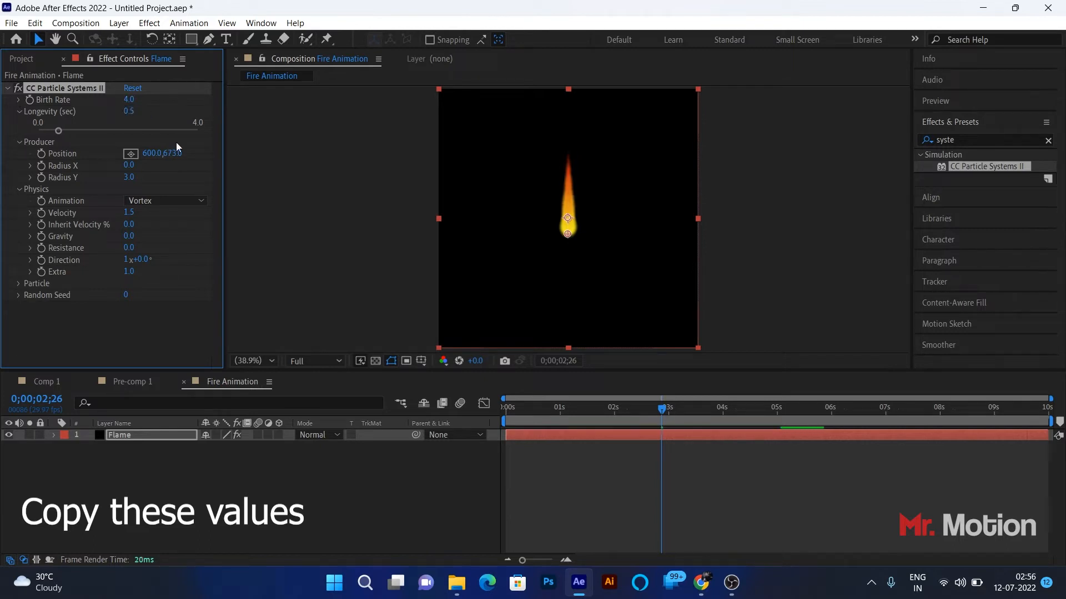
click(129, 100)
text(6)
key(Return)
drag(664, 410, 452, 417)
key(space)
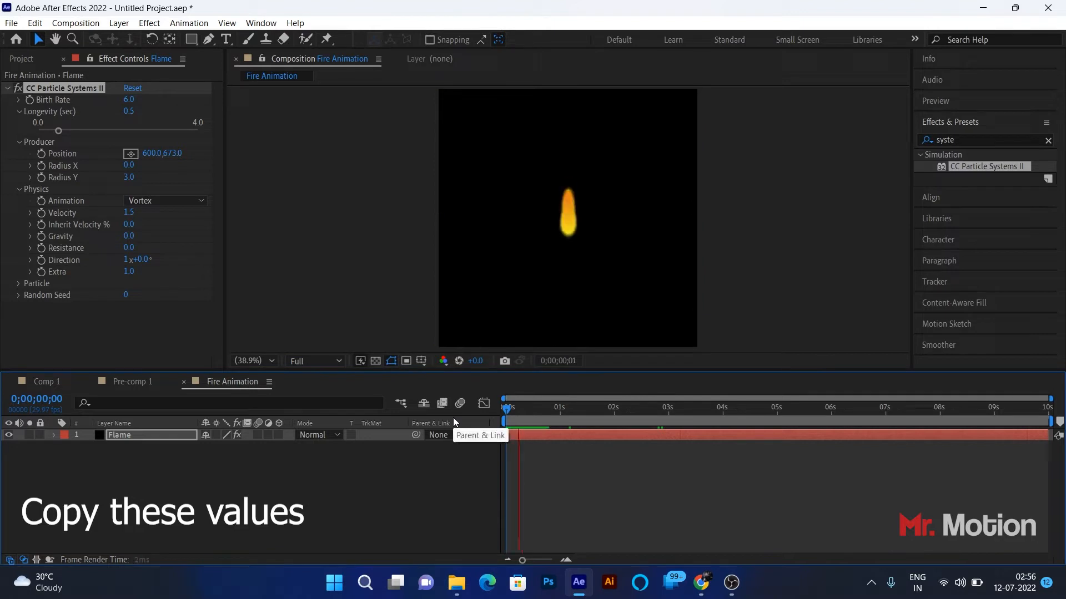
- Stop the preview and set the particle Transfer Mode of CC Particle Systems II to Screen
key(space)
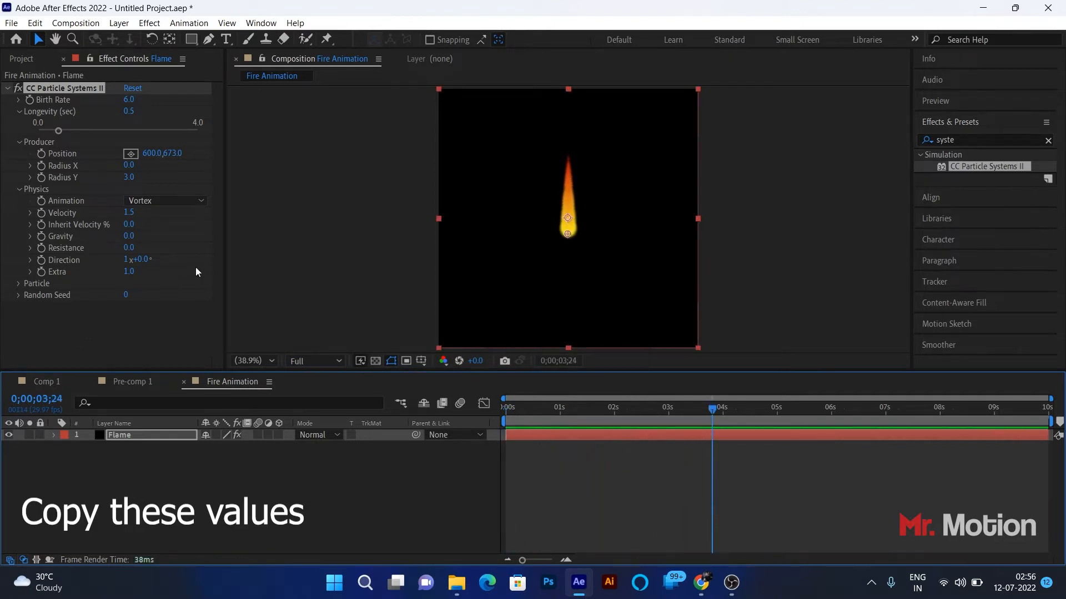
drag(712, 410, 651, 409)
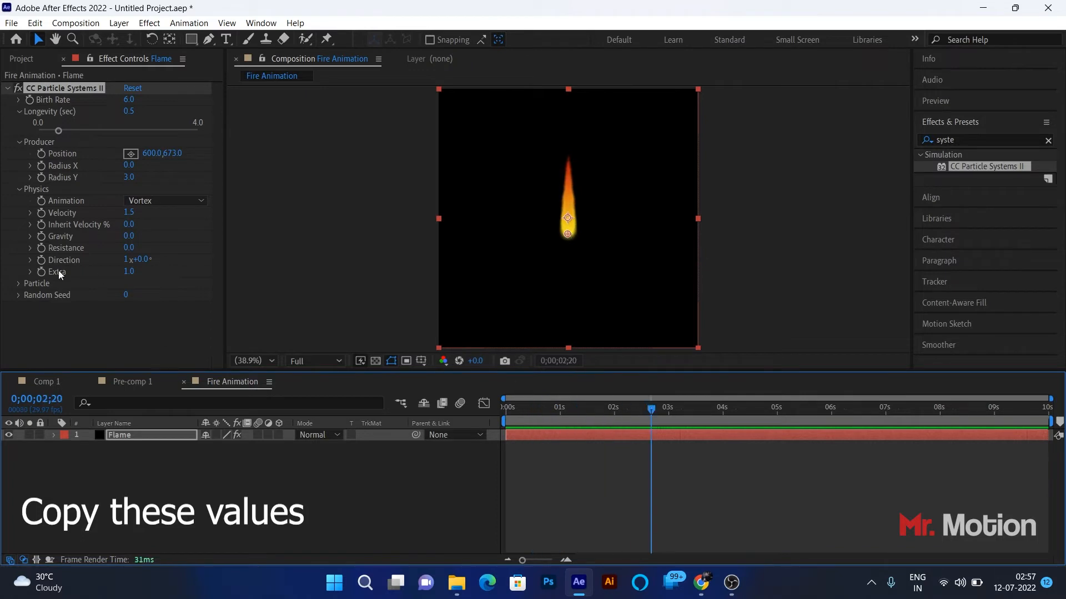
click(21, 284)
scroll(171, 292, down, 5)
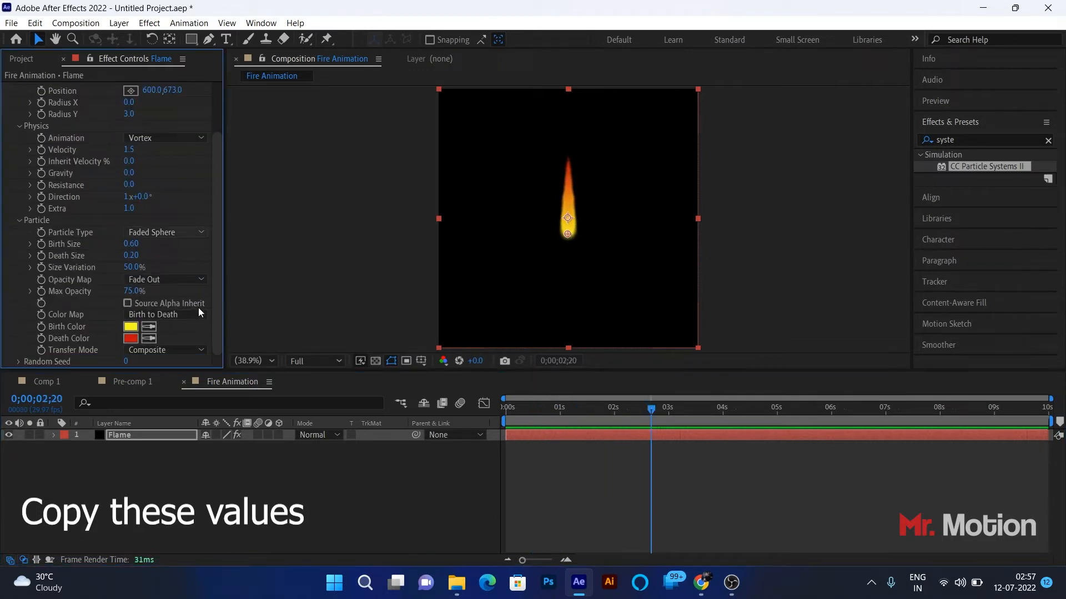
click(181, 351)
click(164, 379)
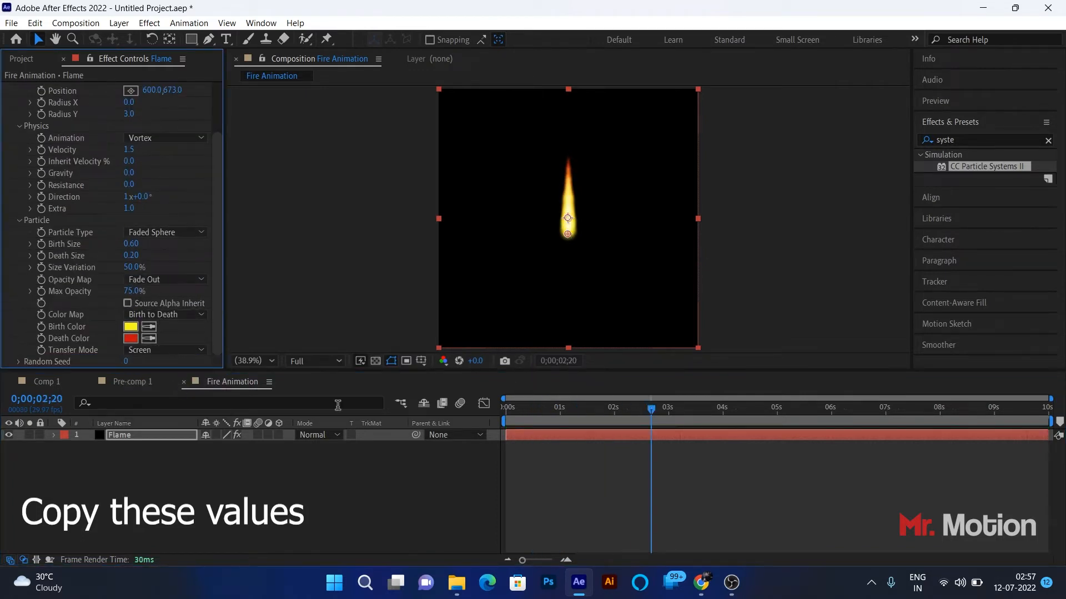
- Play the flame with the Screen transfer mode from the first frame, and stop after a few seconds
drag(650, 410, 498, 406)
key(space)
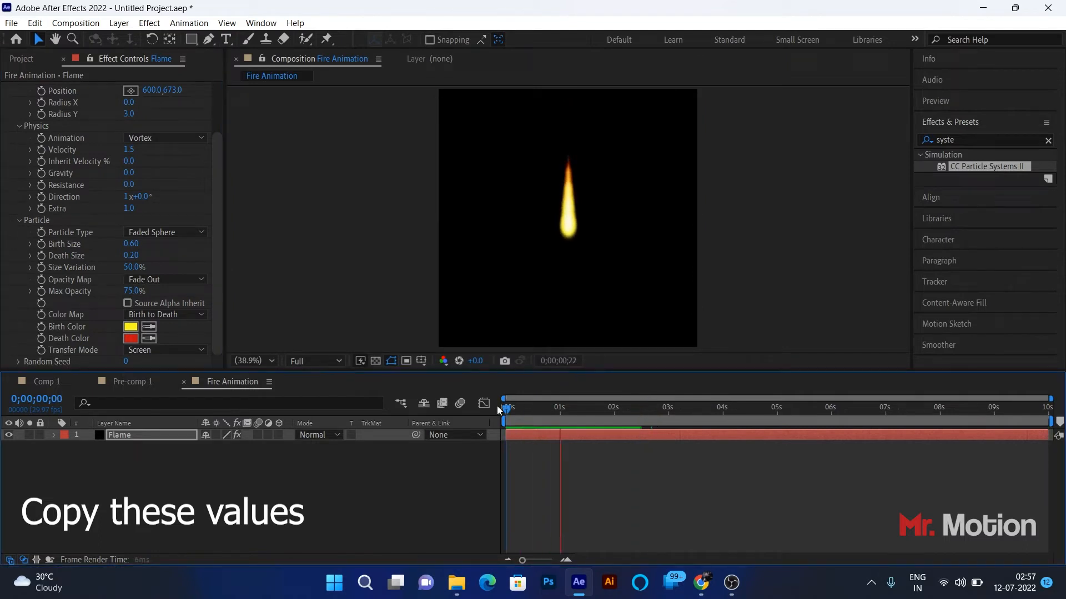
key(space)
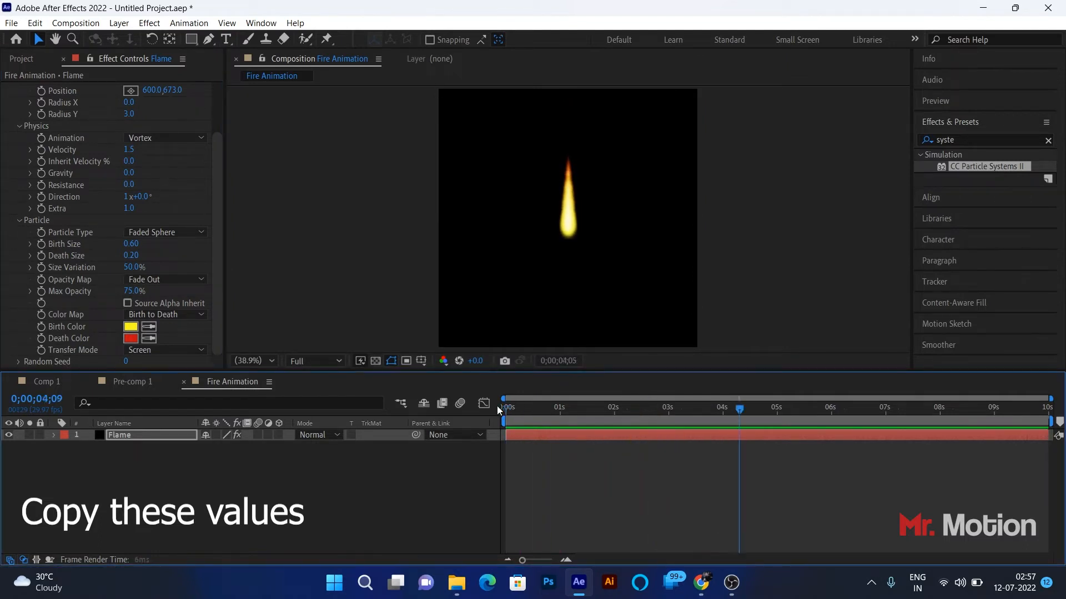
- Collapse the CC Particle Systems II settings and move the playhead to 0;00;03;02 with no layer selected
scroll(31, 232, up, 3)
click(20, 141)
click(18, 111)
click(6, 88)
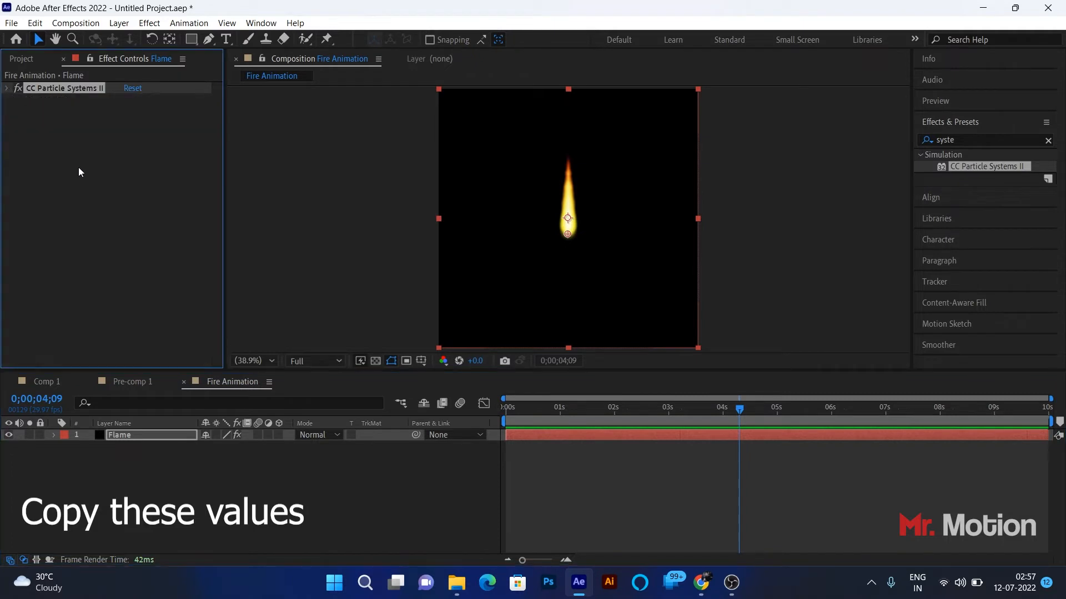
click(97, 179)
click(248, 468)
drag(745, 410, 675, 392)
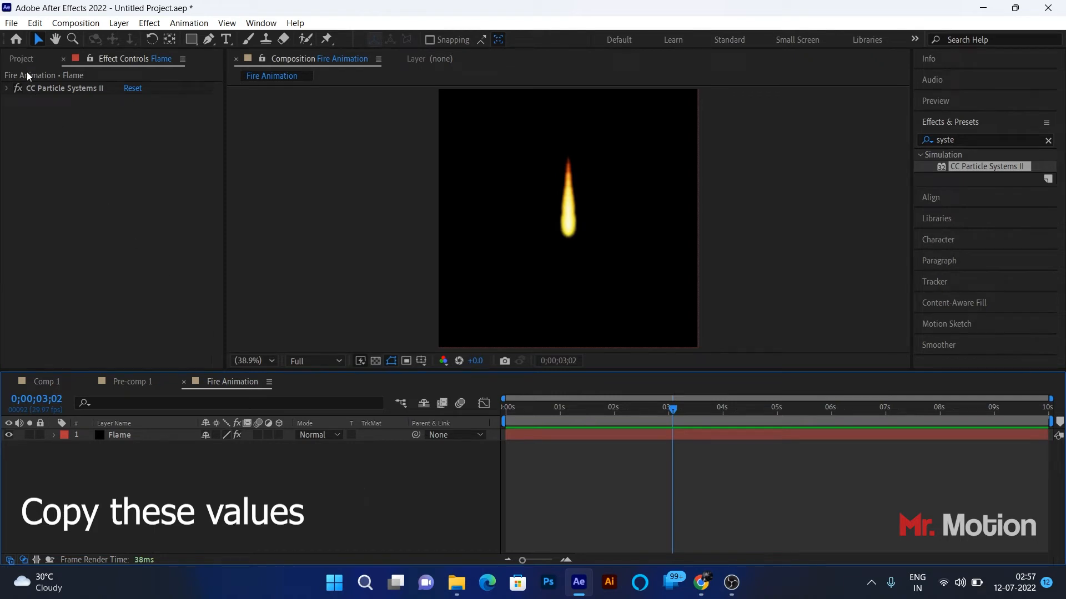
- Add Rocket.png from the project to the Fire Animation composition as a layer above Flame
click(21, 58)
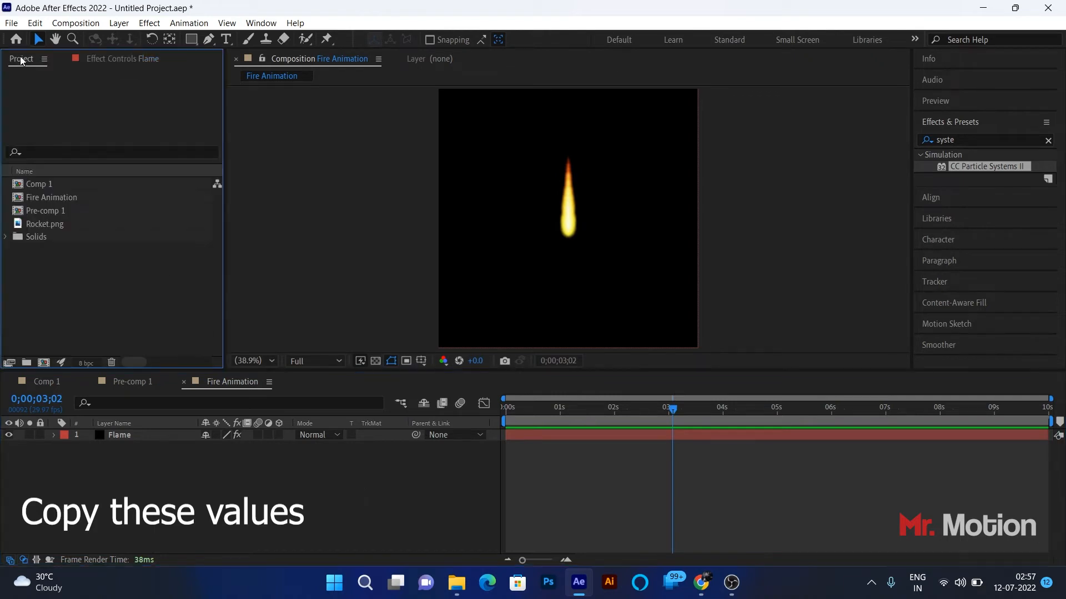
click(58, 224)
drag(61, 224, 148, 432)
click(256, 469)
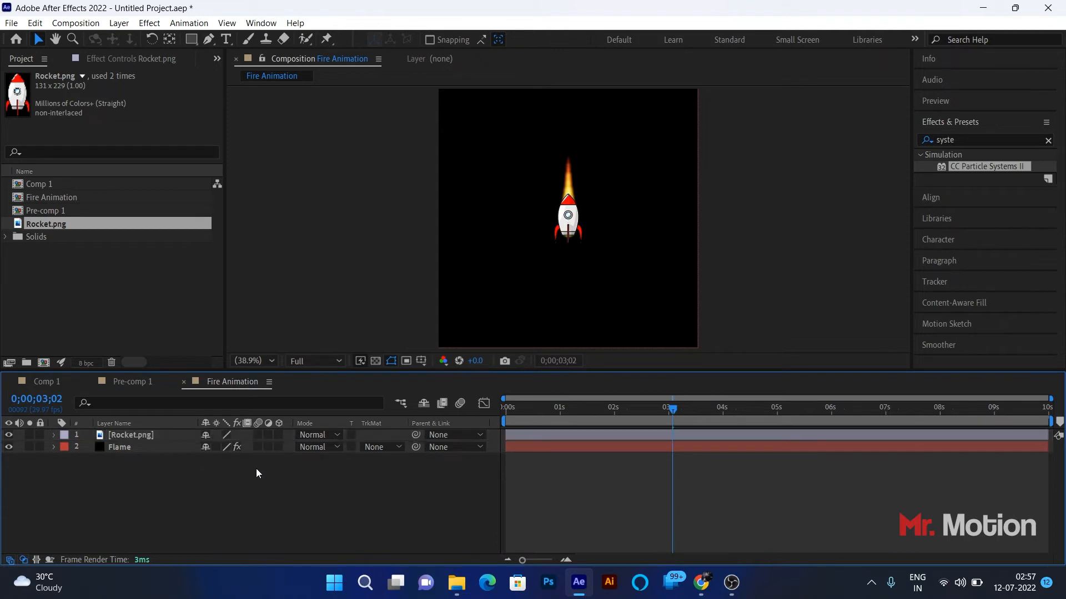
- Set the rotation of the Rocket.png layer to -90°
click(152, 436)
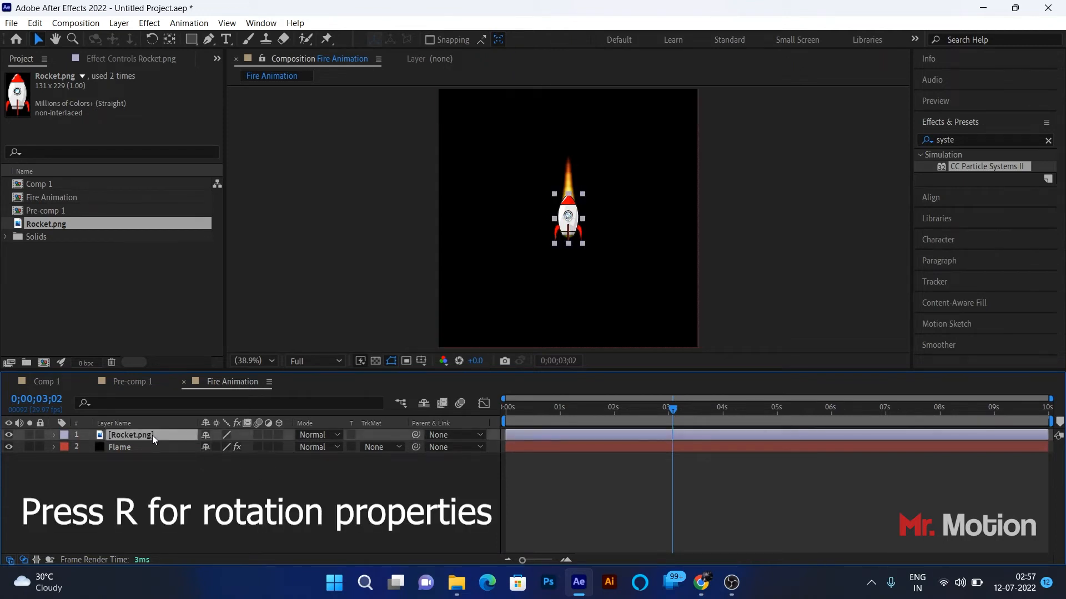
key(r)
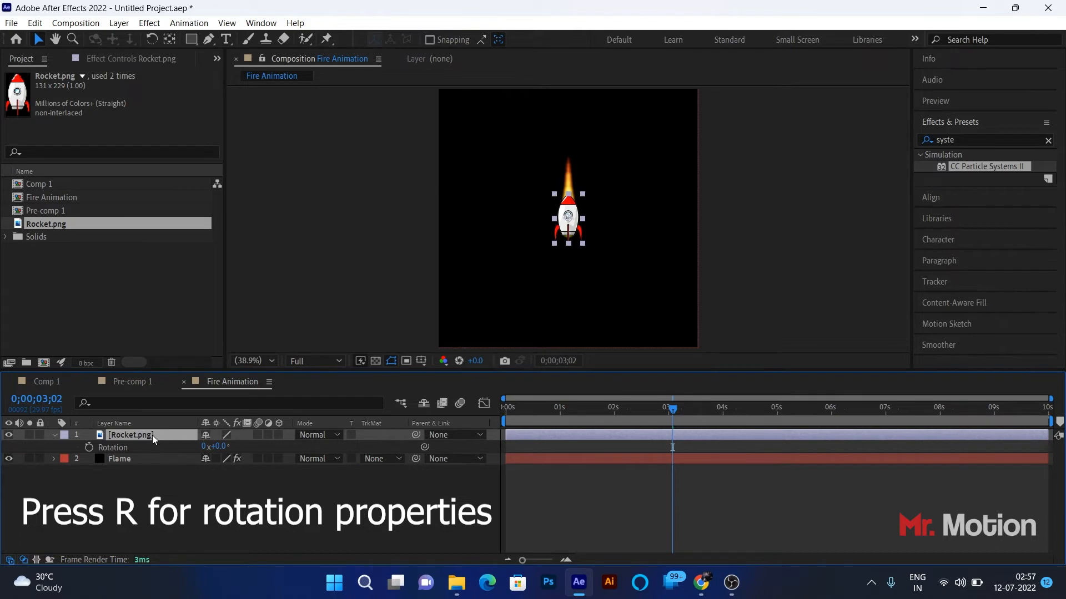
key(KP_Subtract)
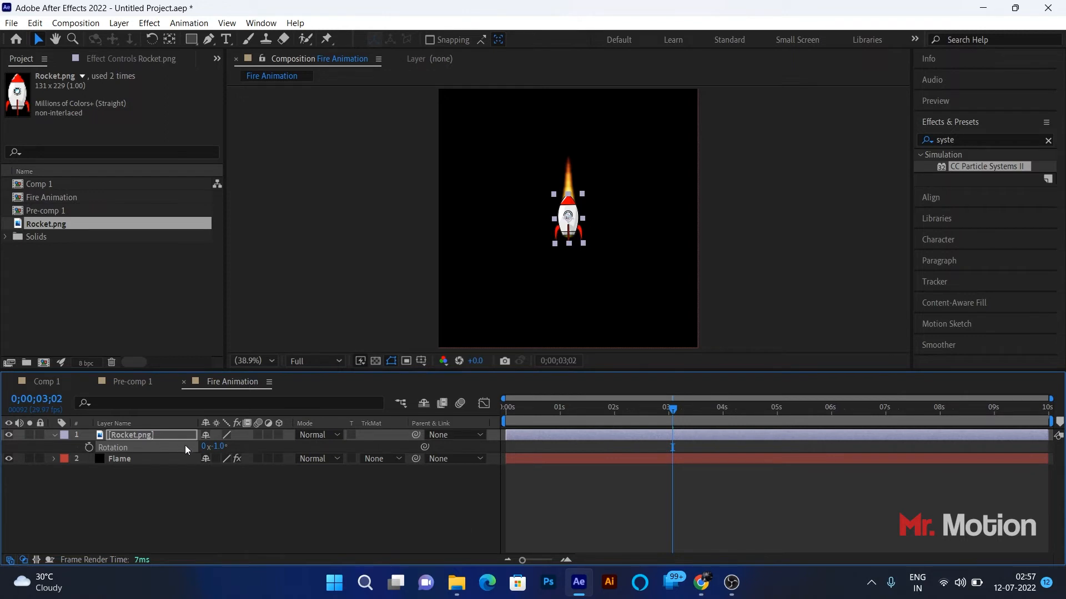
click(217, 448)
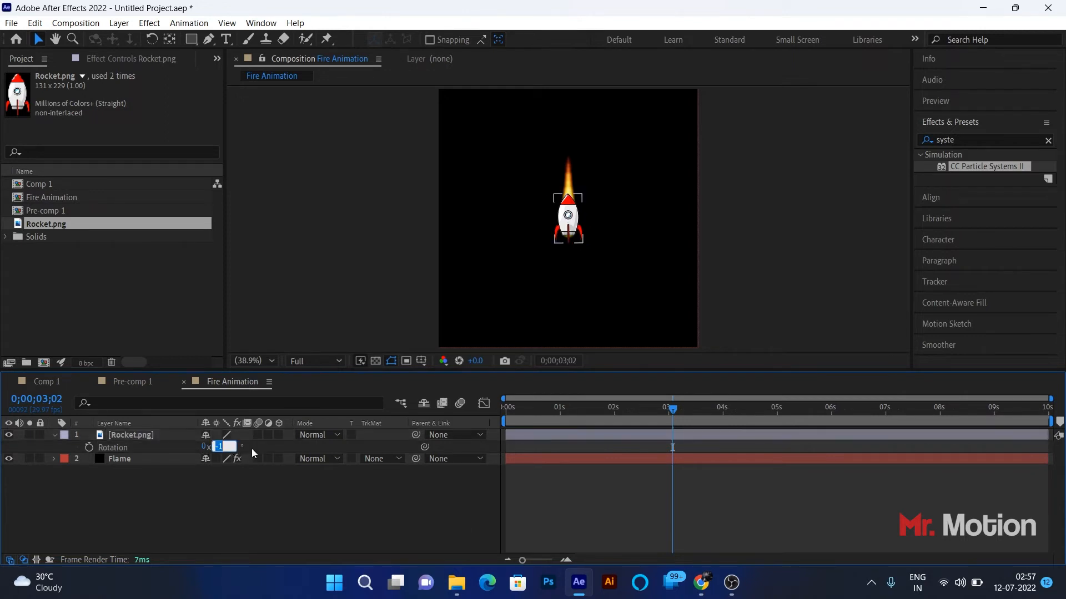
text(-90)
key(Return)
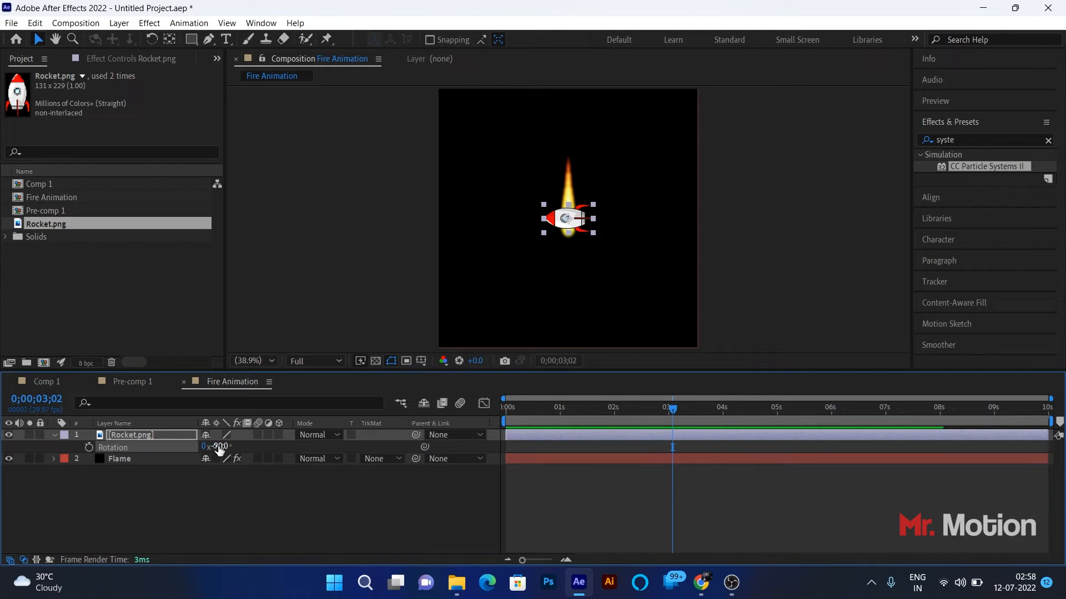
- Move the Rocket.png layer to position 520, 600 and enlarge its scale to 124%
key(p)
drag(206, 447, 154, 448)
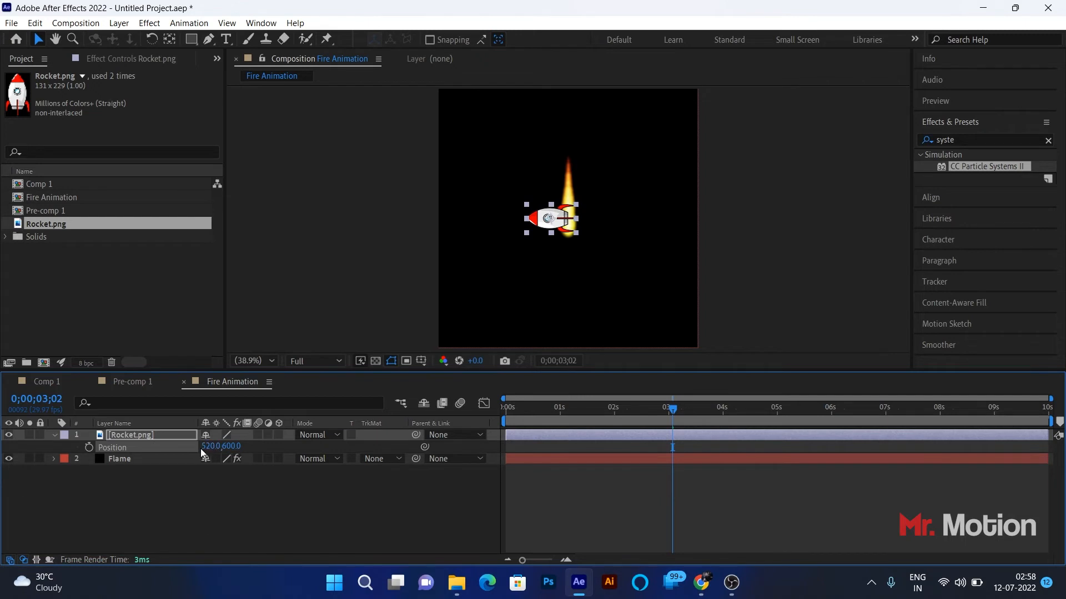
key(shift+s)
drag(236, 459, 258, 458)
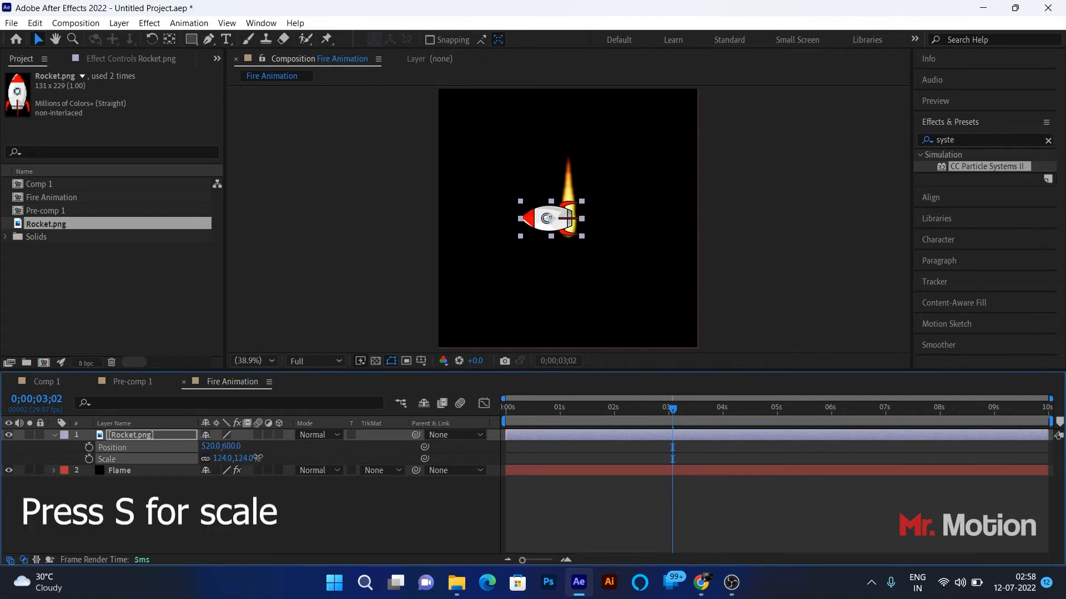
click(367, 519)
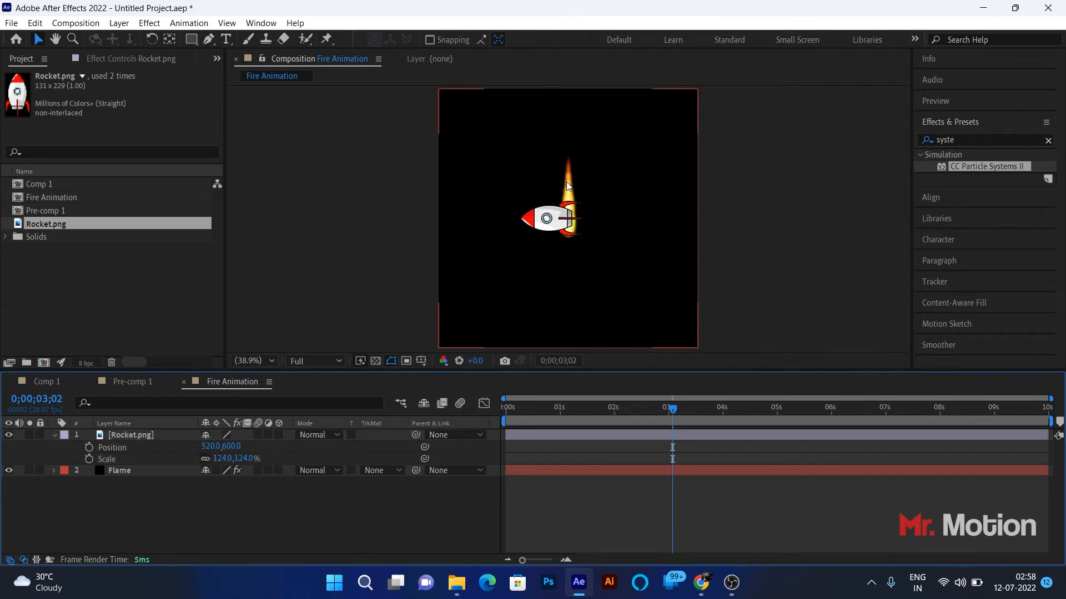
- Show the Flame layer's position and scale, and move the layer horizontally to position 714, 600
click(145, 471)
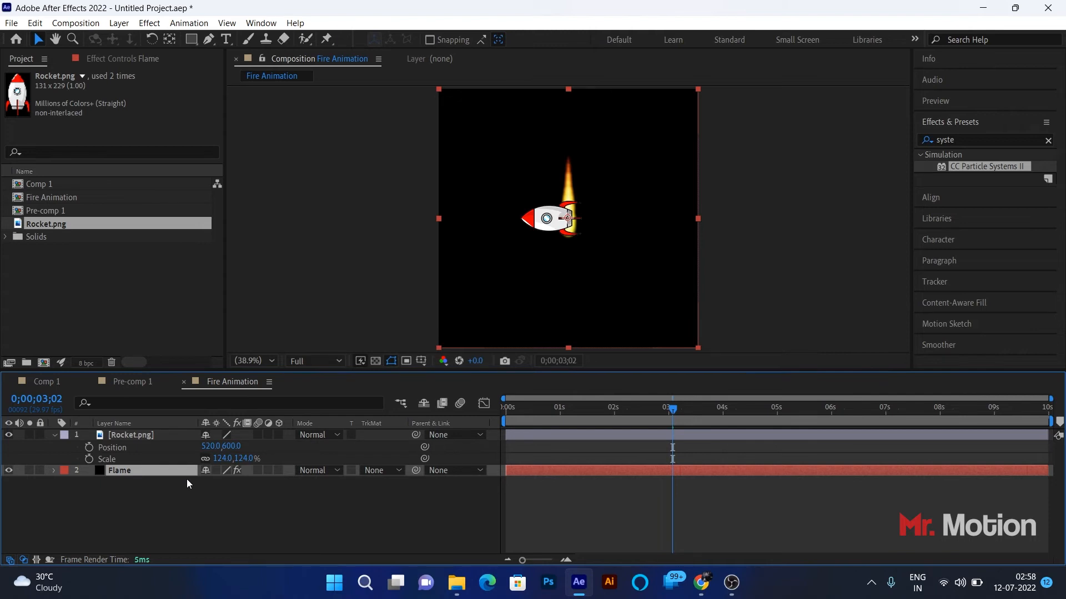
key(s)
key(shift+p)
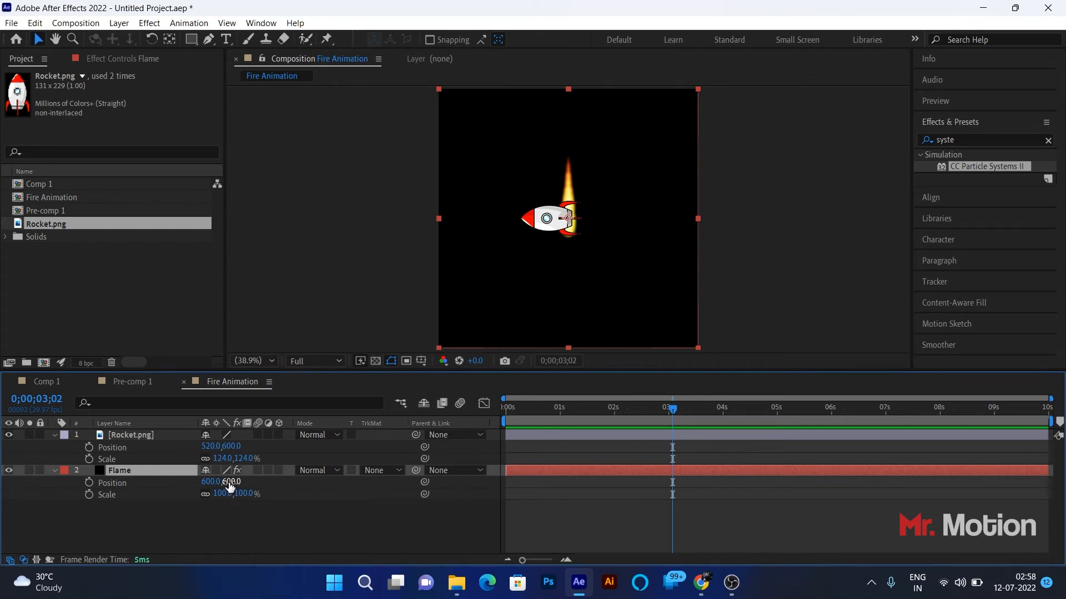
drag(230, 484, 281, 472)
key(ctrl+z)
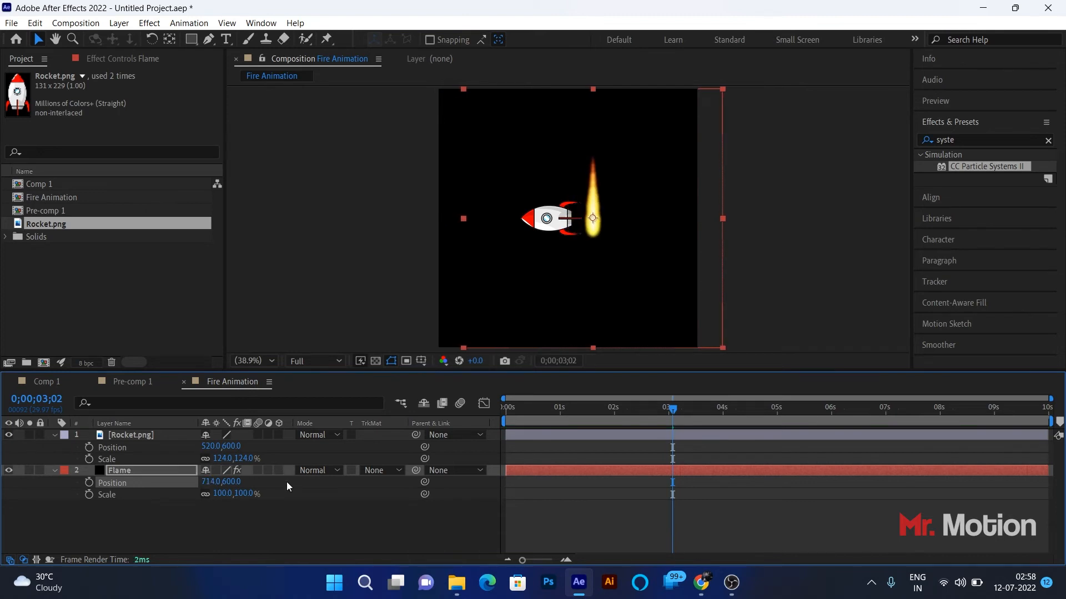
- Set the rotation of the Flame layer to 90°
key(r)
click(224, 482)
text(90)
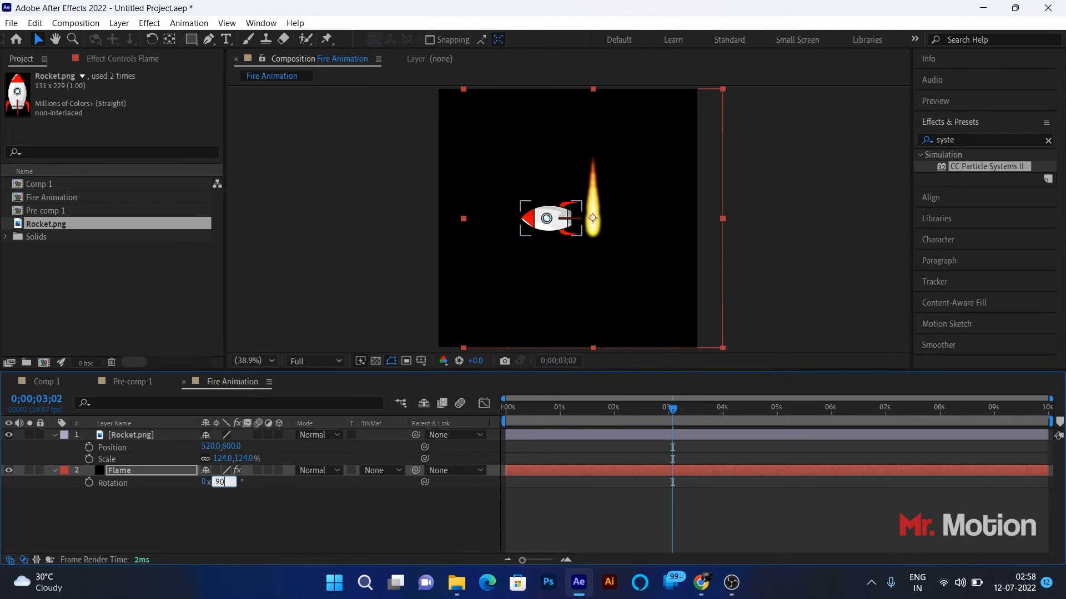
key(Return)
click(185, 482)
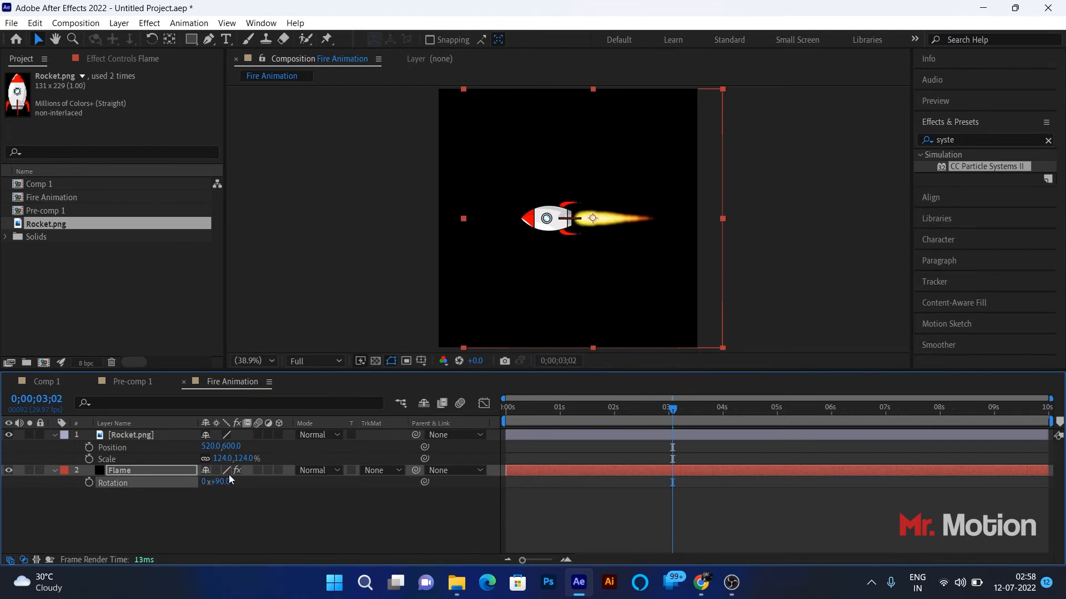
- Move the Flame layer to position 655, 600 behind the rocket and reduce its scale to 78%
key(shift+p)
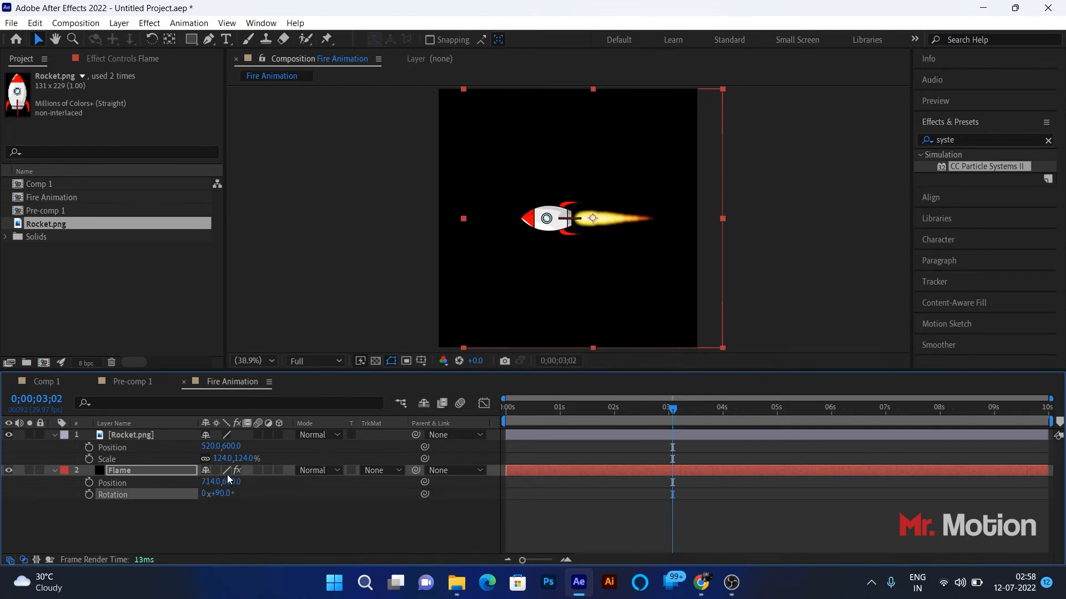
drag(197, 483, 172, 484)
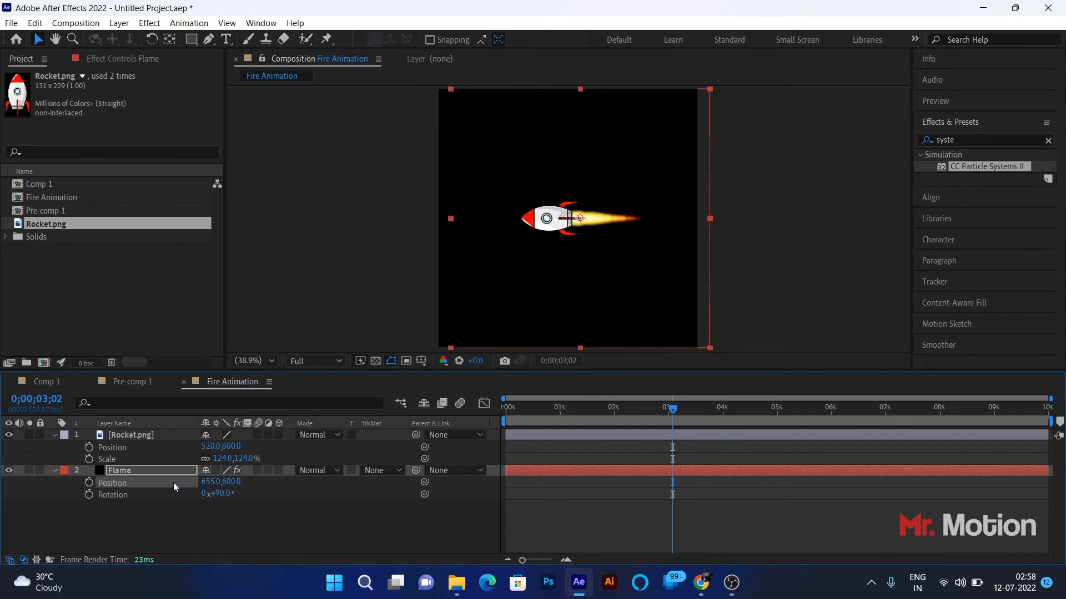
key(shift+s)
drag(239, 493, 230, 493)
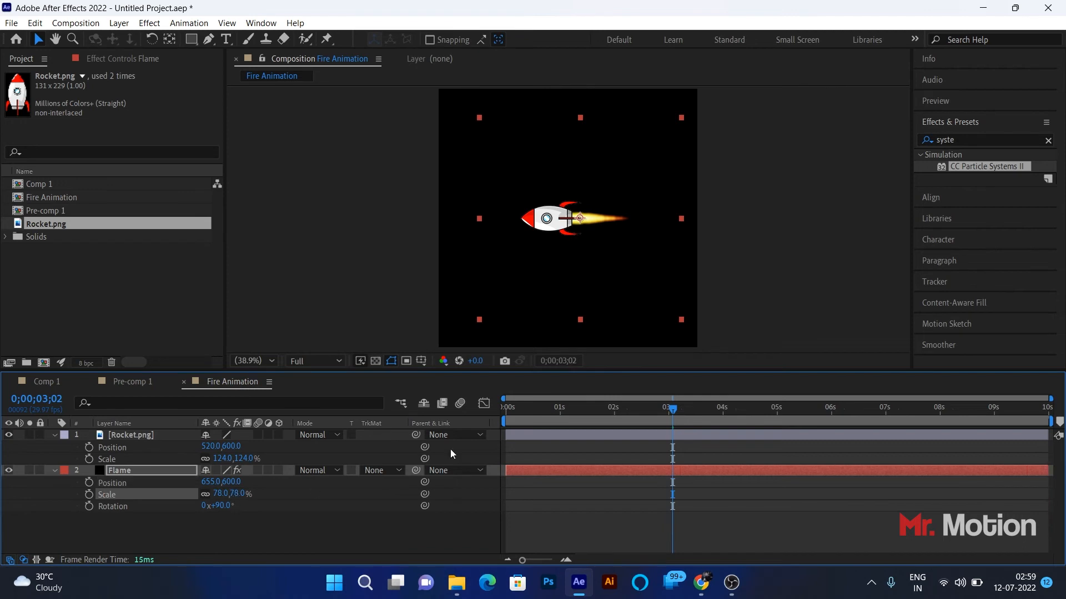
- Preview the rocket with its flame from the first frame twice
drag(672, 414, 405, 410)
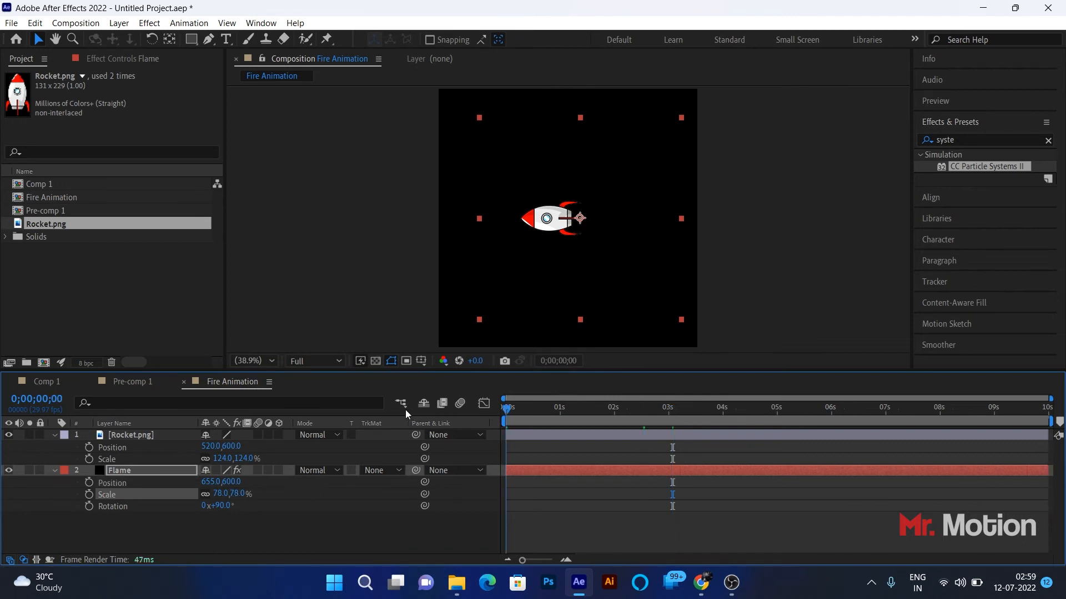
click(446, 540)
key(space)
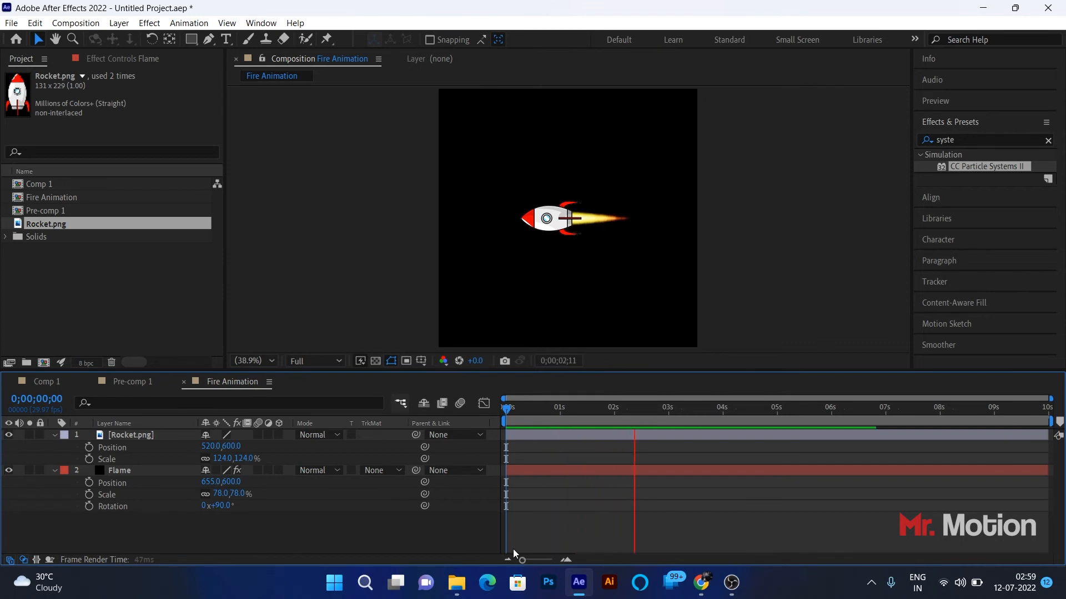
key(space)
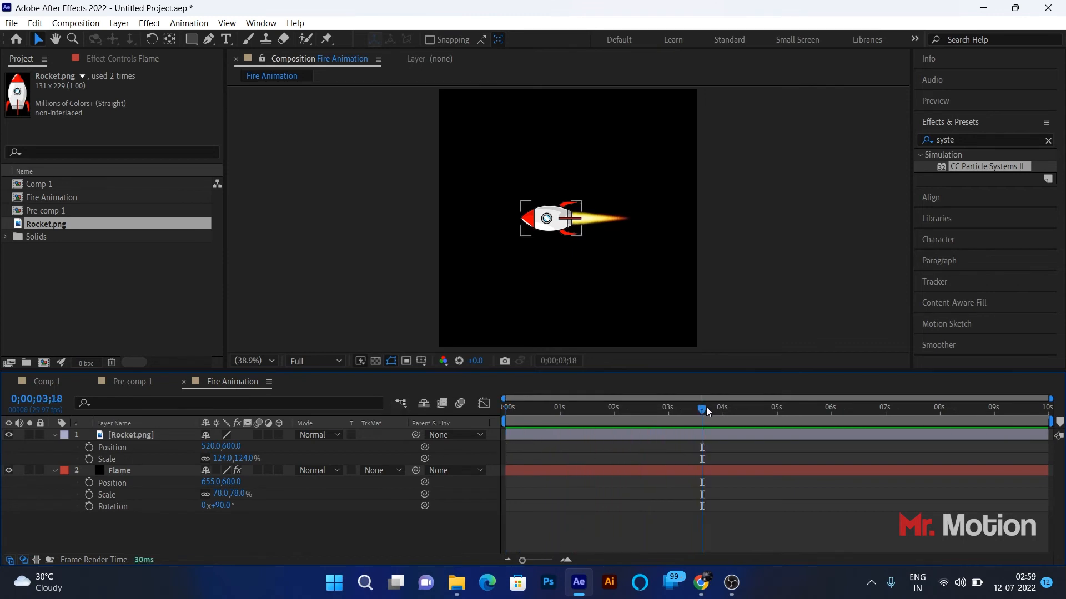
key(Home)
key(space)
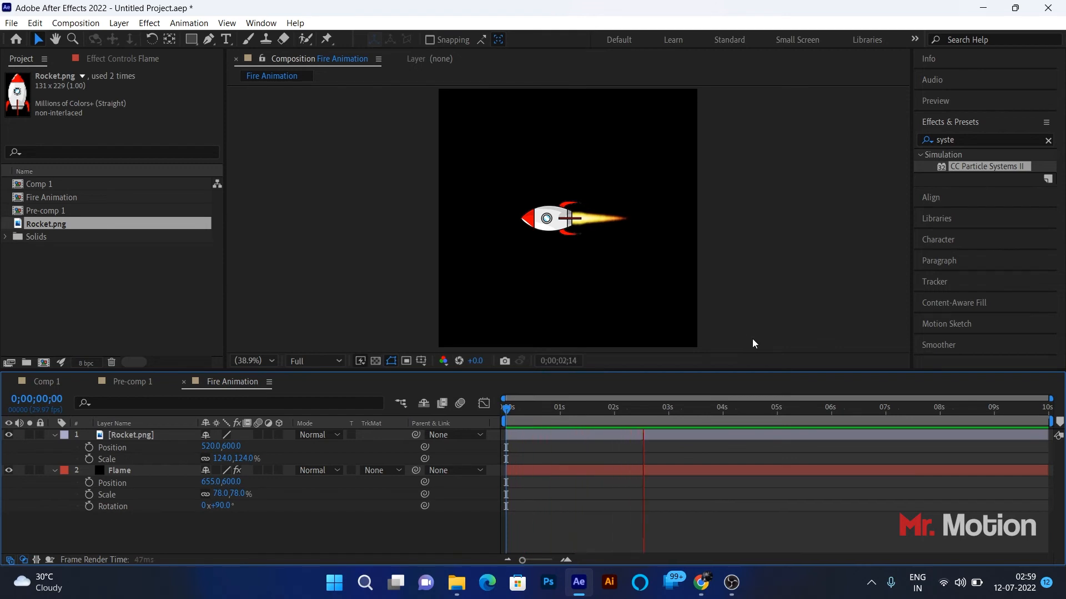
key(space)
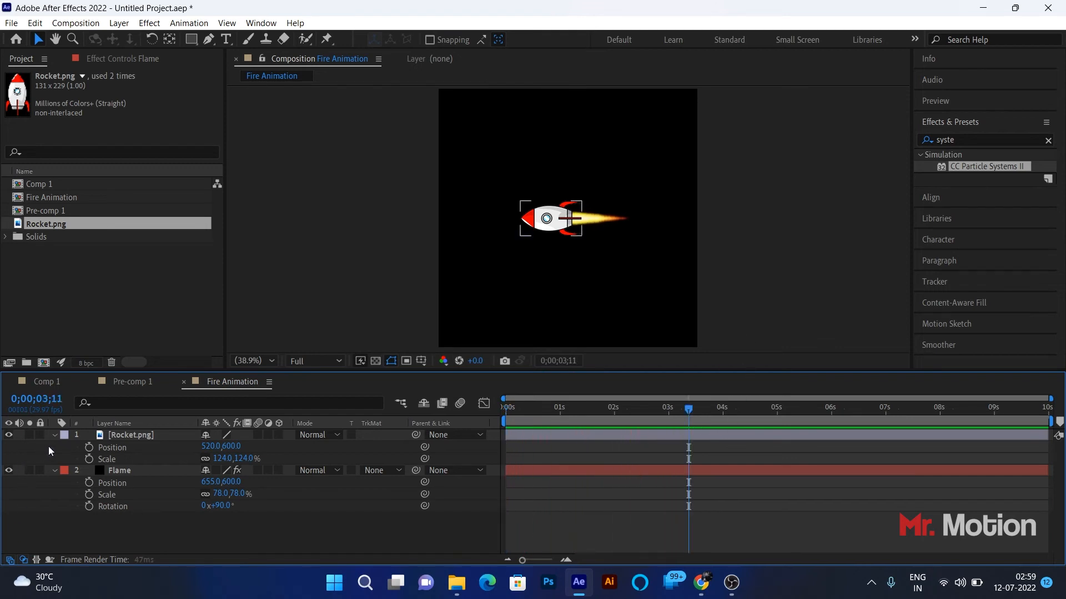
- Collapse both layers' properties and show only the Position of the Rocket.png and Flame layers
click(54, 471)
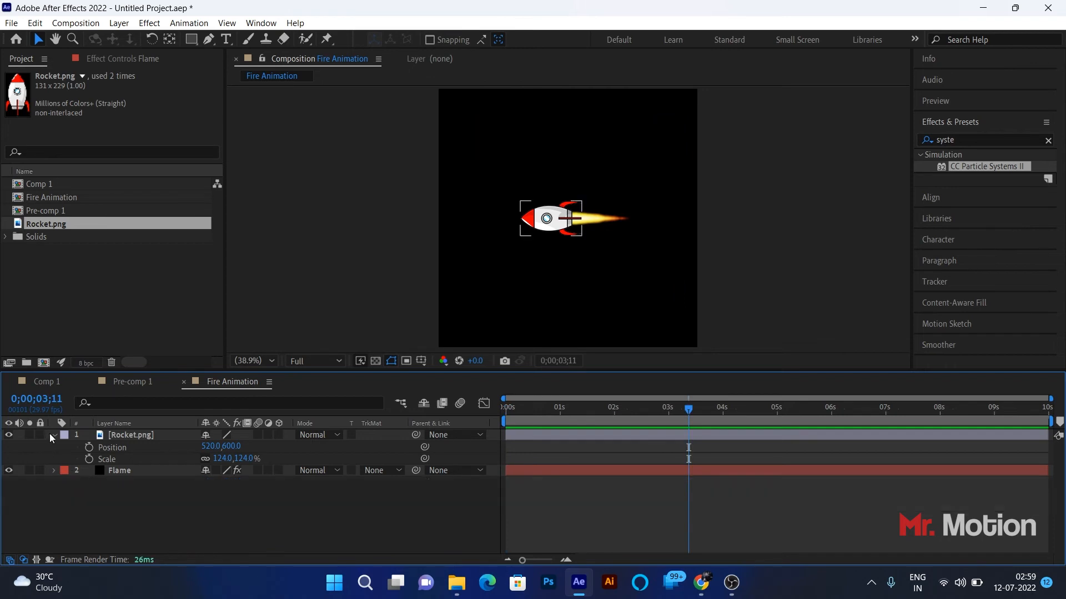
click(54, 435)
click(142, 446)
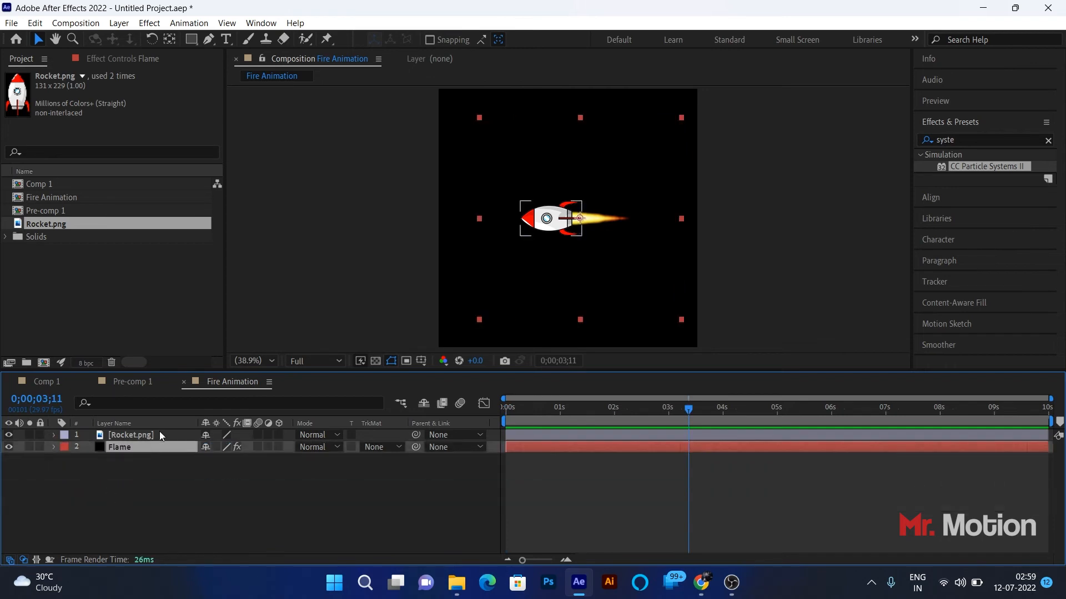
shift+click(160, 435)
key(p)
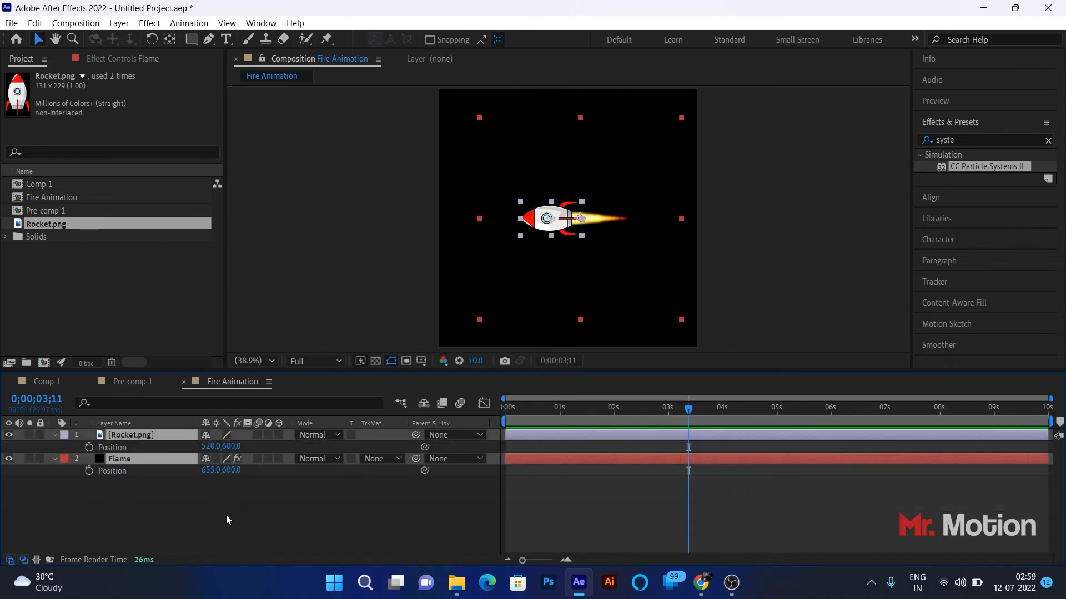
click(226, 515)
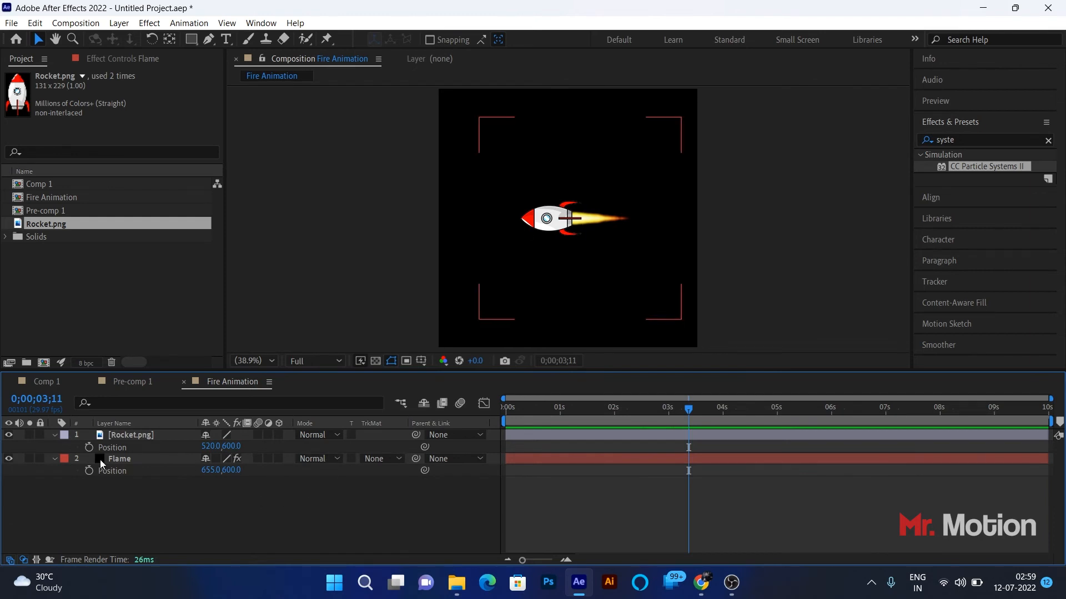
- Parent the Flame layer to Rocket.png and give the rocket's Position the expression [value[0],wiggle(2,100)[1]]
drag(415, 459, 111, 438)
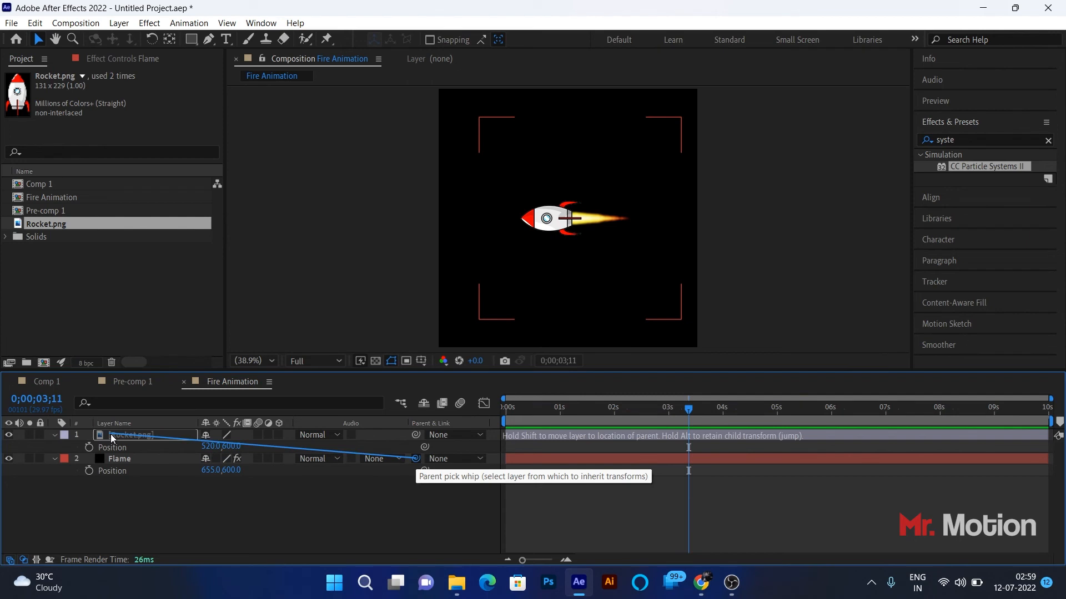
drag(111, 434, 124, 434)
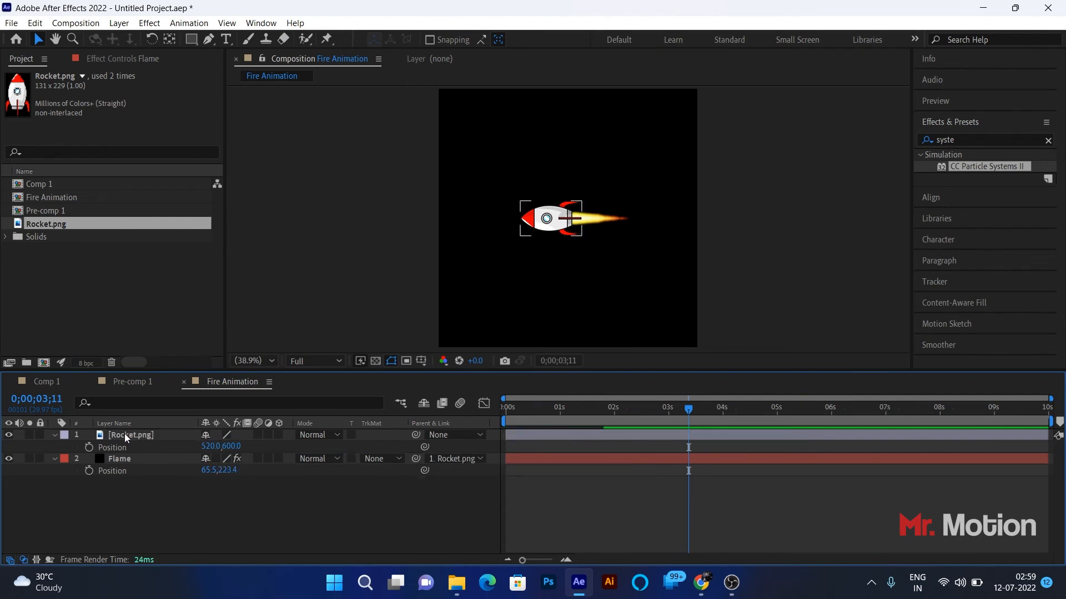
alt+click(89, 448)
text([value[0],wiggle(2,100)[1]])
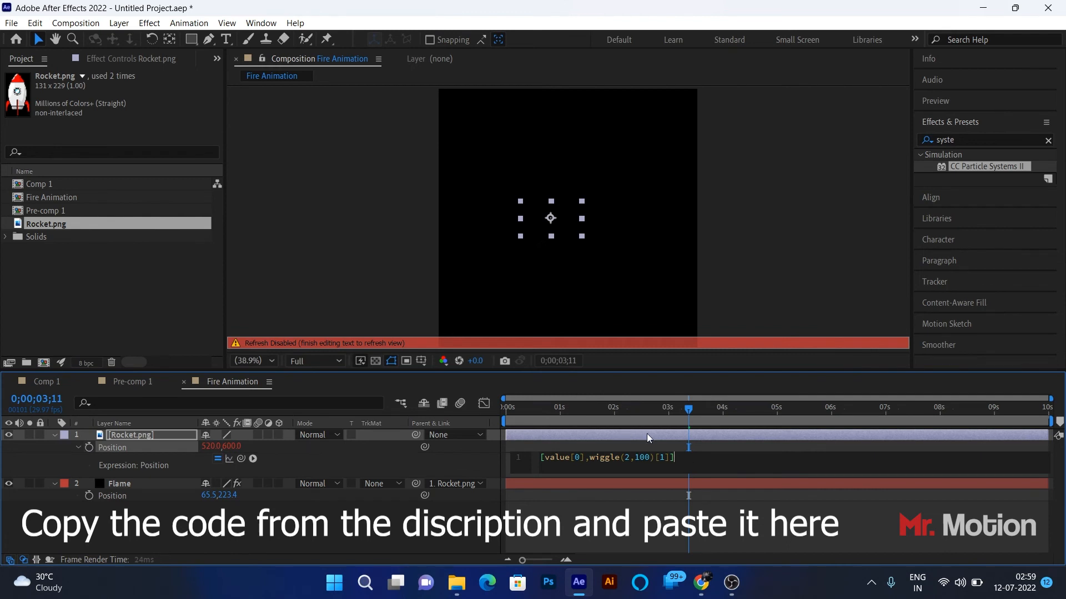
click(441, 464)
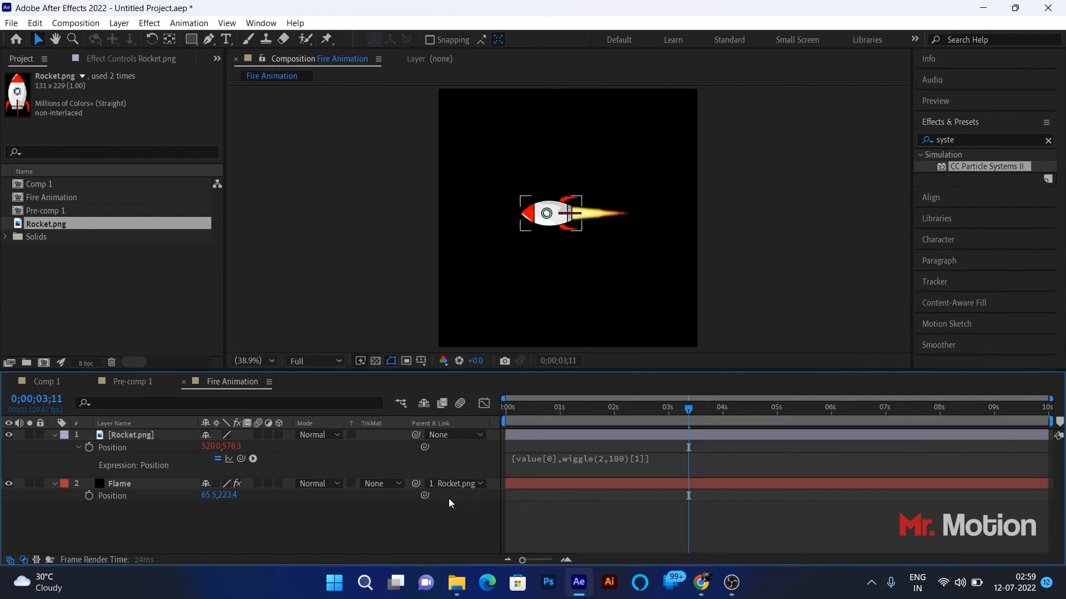
- Preview the rocket's vertical wiggle with the attached flame from the first frame
drag(689, 414, 332, 398)
key(Caps_Lock)
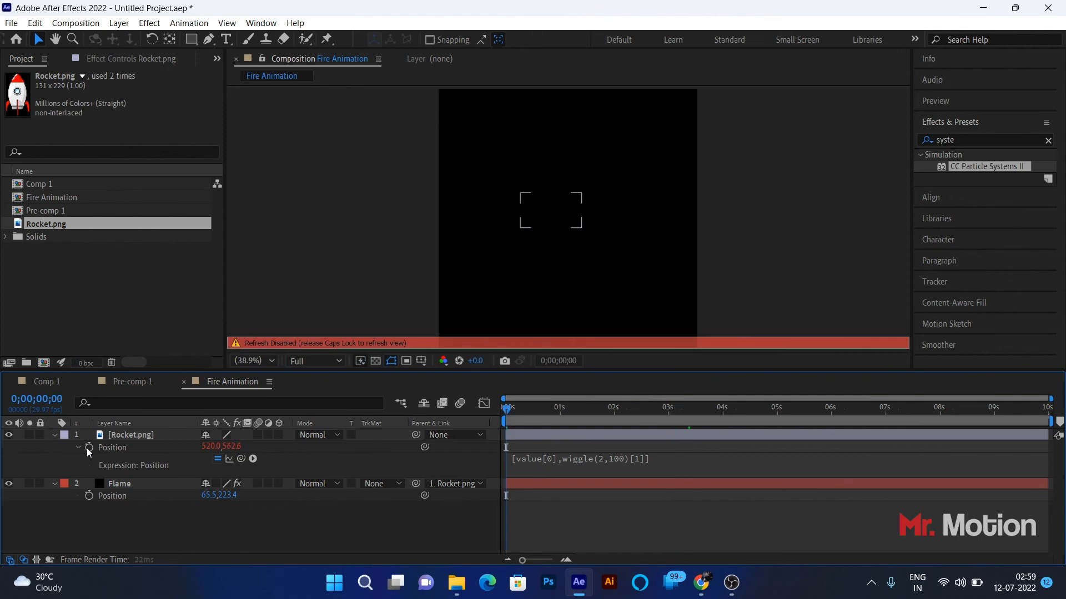
key(Caps_Lock)
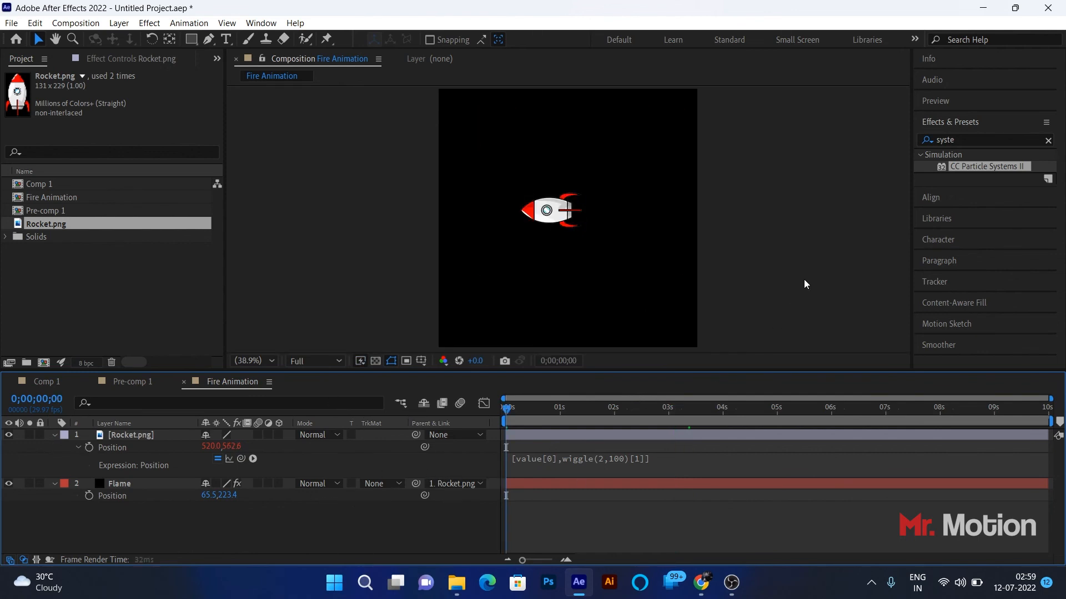
key(space)
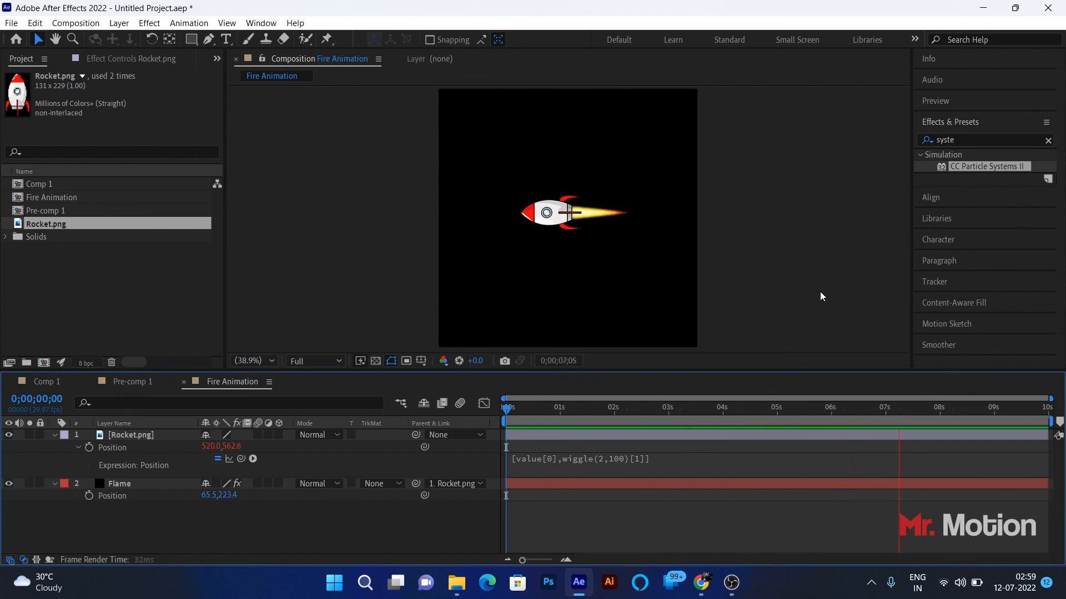
key(space)
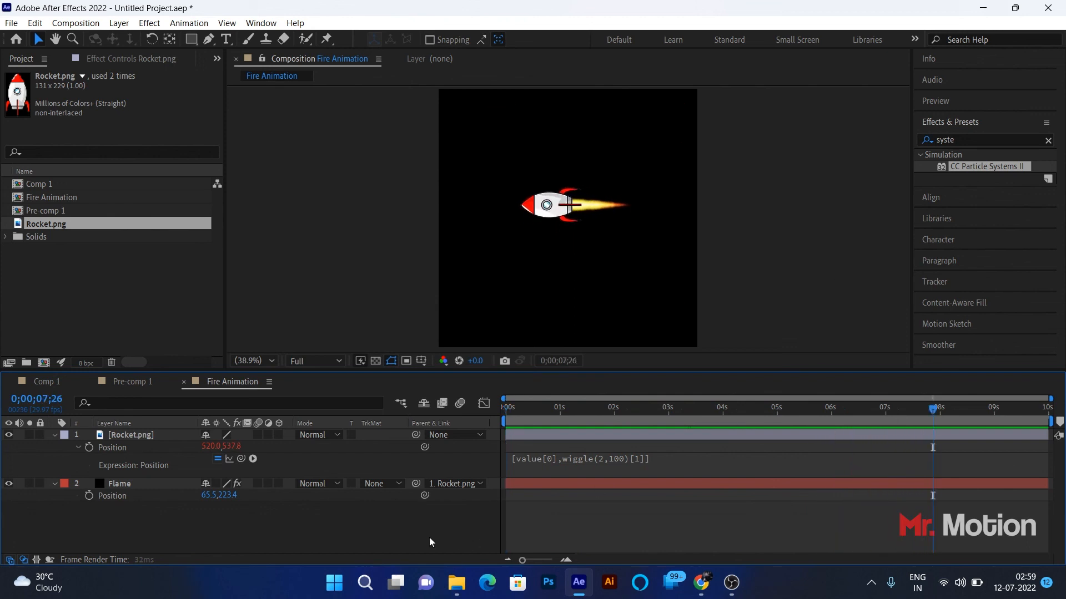
- Collapse the properties of the Rocket.png and Flame layers and pre-compose both layers together
click(54, 435)
click(54, 448)
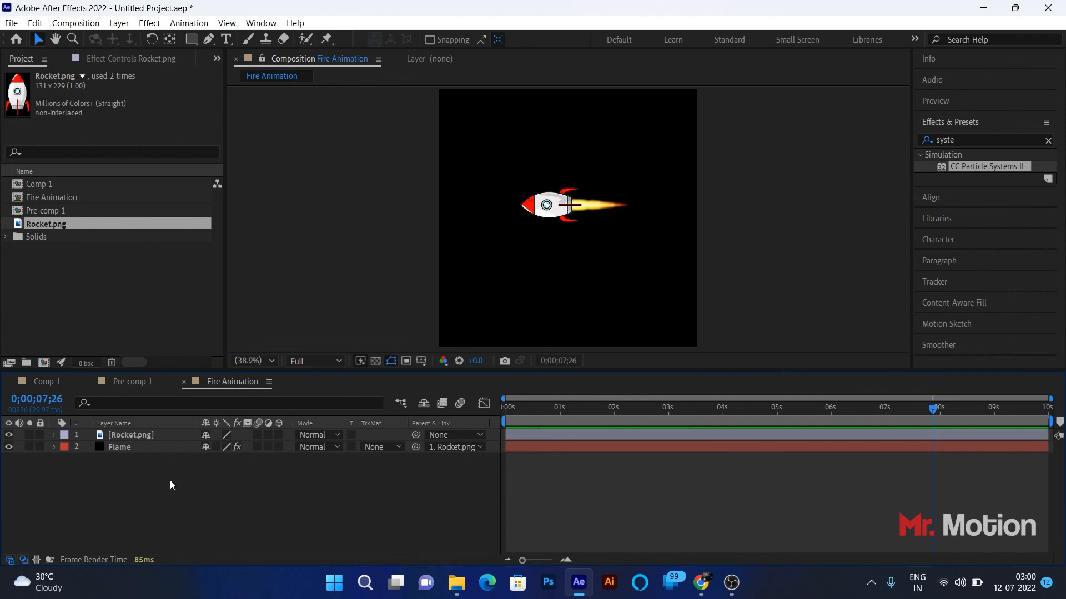
drag(170, 483, 126, 426)
right_click(152, 442)
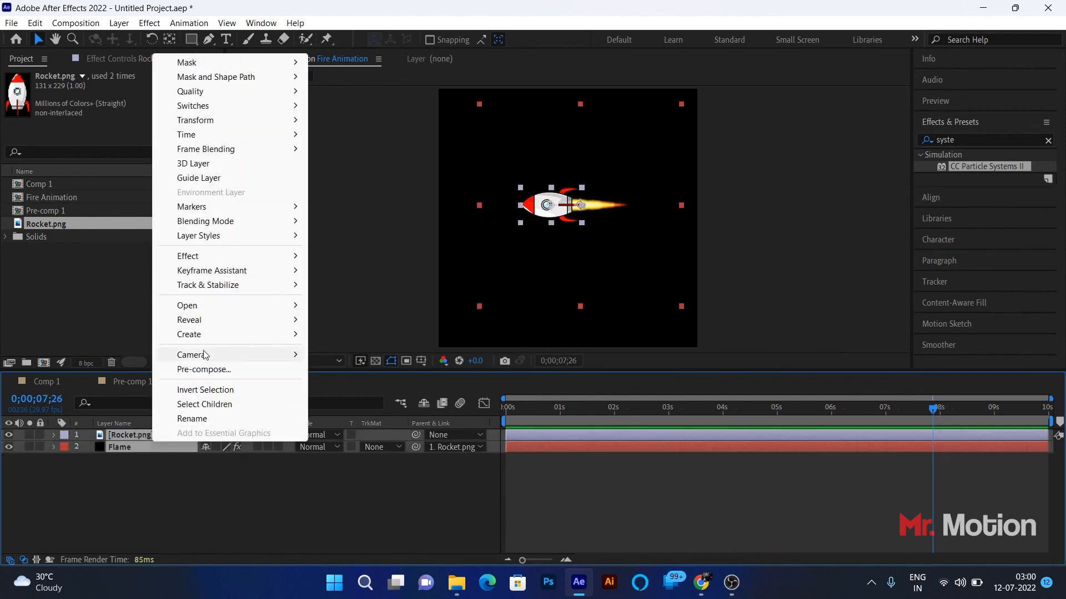
click(203, 370)
click(569, 378)
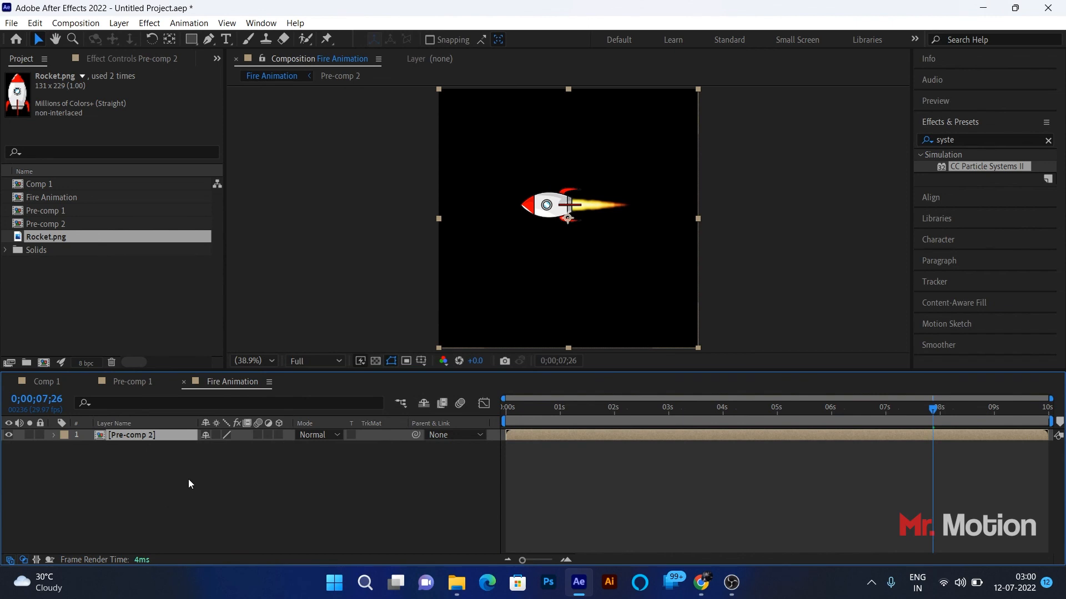
- Set the rotation of the pre-composed rocket layer to 90° and preview the animation from the first frame
key(r)
click(220, 447)
key(Return)
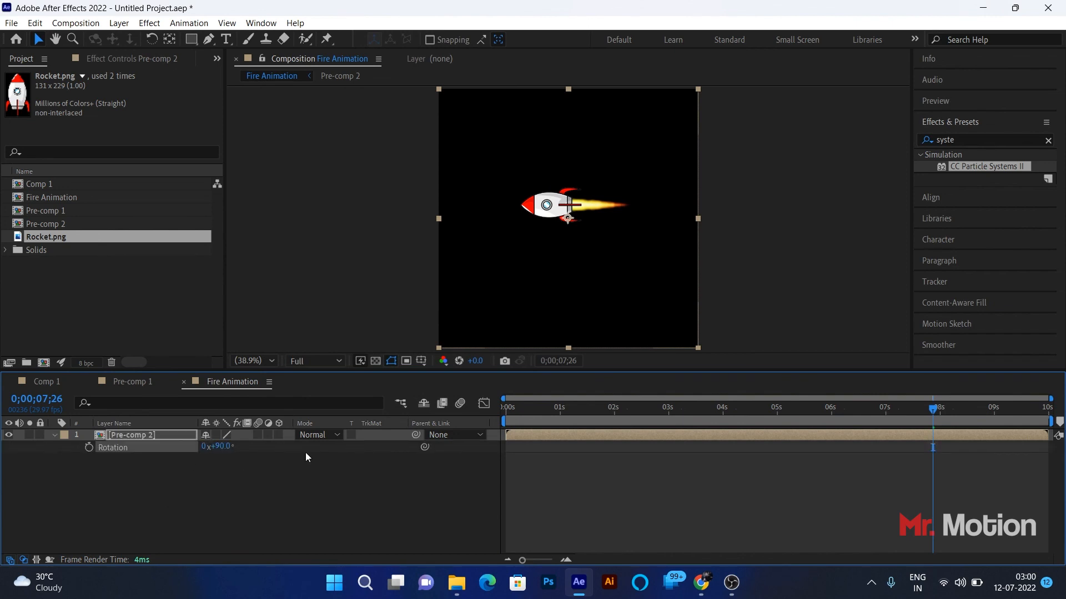
drag(933, 414, 63, 491)
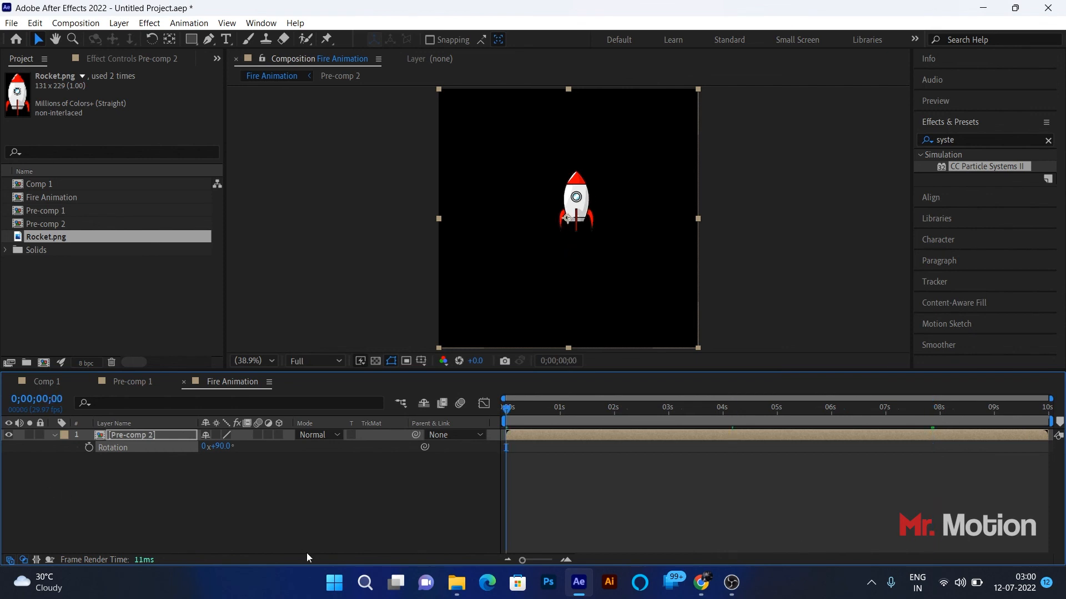
key(space)
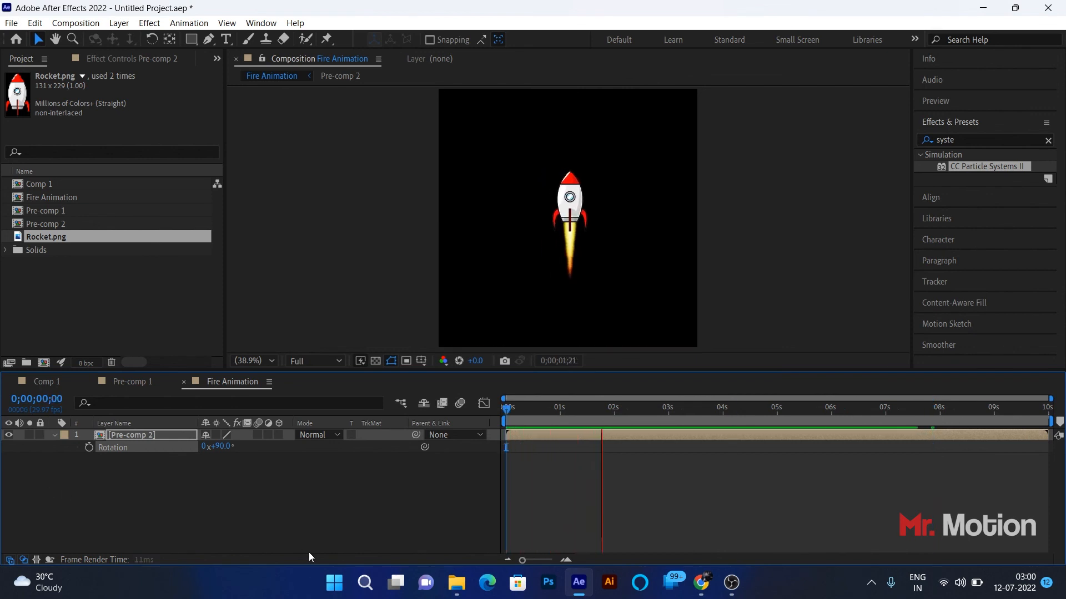